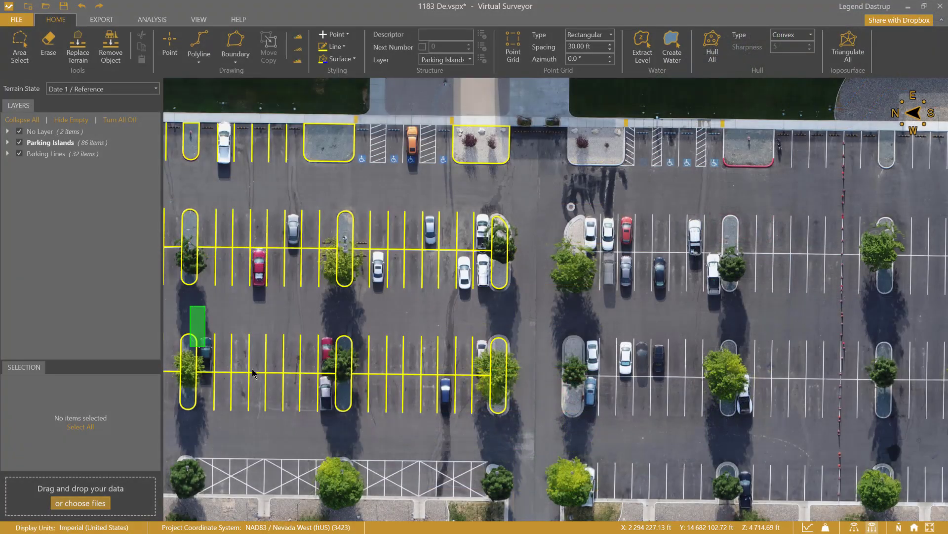
Select the lower row's stall lines and three island boundaries and copy them onto the matching parking row south of the drive aisle
{"action": "left_click_drag", "start_coordinate": [190, 305], "coordinate": [541, 434]}
{"action": "right_click", "coordinate": [504, 375]}
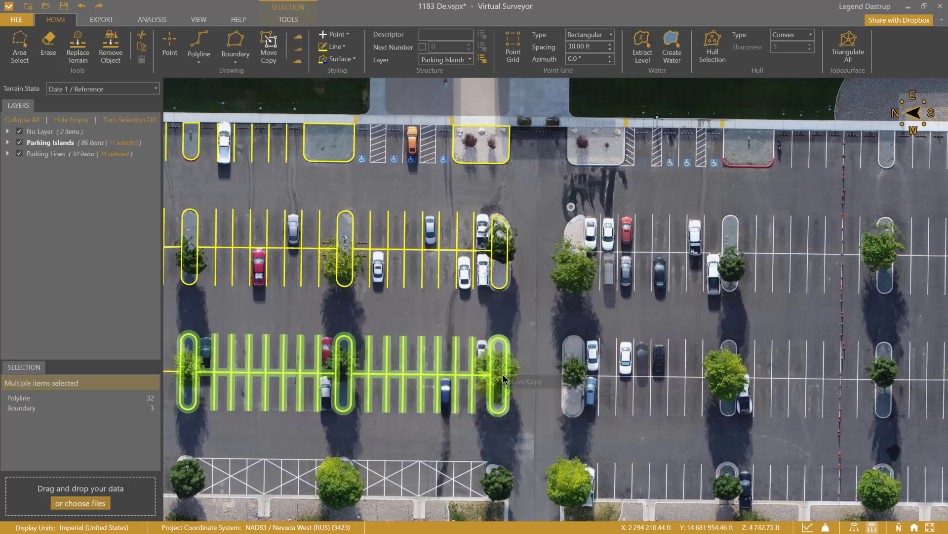
{"action": "left_click", "coordinate": [528, 386]}
{"action": "left_click", "coordinate": [882, 424]}
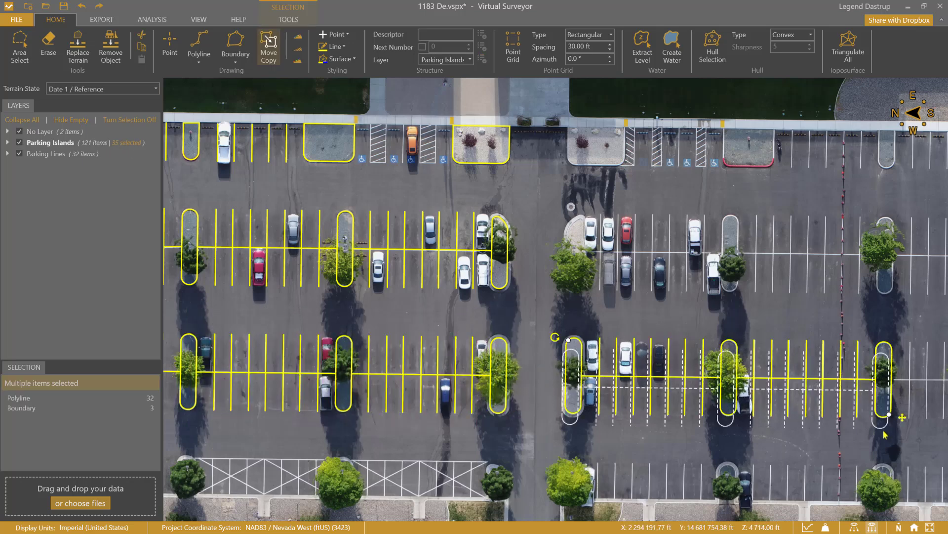
Copy the eight western stall lines from the new row onto both stall groups of the westernmost row, either side of the tree island
{"action": "left_click_drag", "start_coordinate": [715, 432], "coordinate": [597, 396]}
{"action": "right_click", "coordinate": [628, 400]}
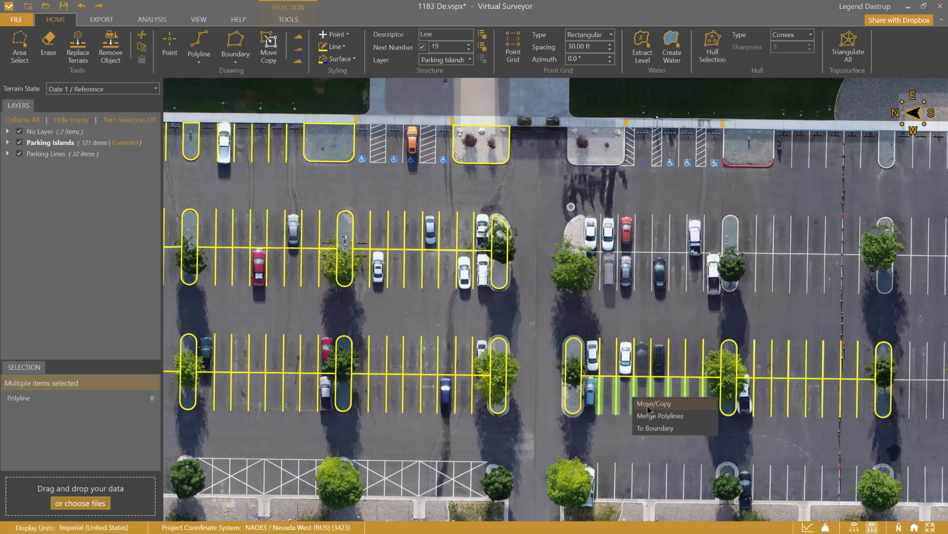
{"action": "left_click", "coordinate": [647, 404]}
{"action": "left_click", "coordinate": [704, 496]}
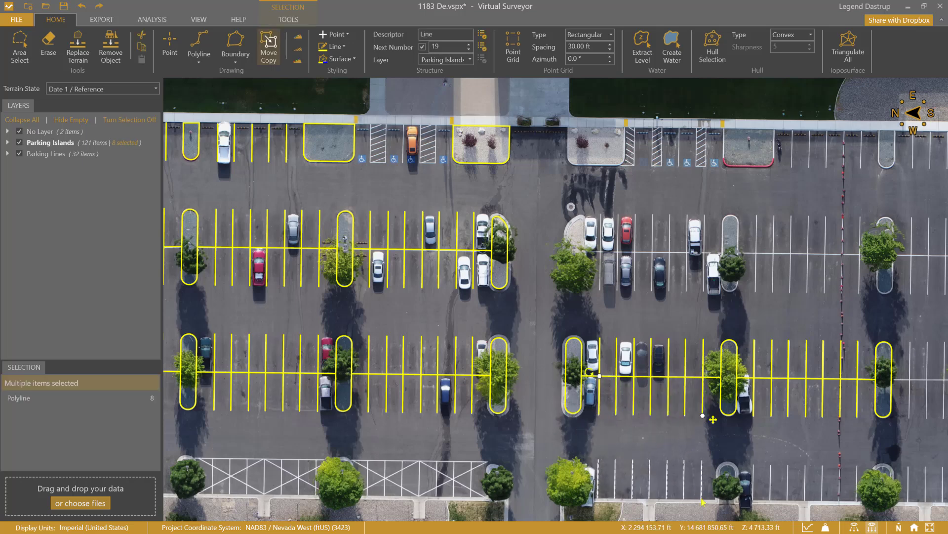
{"action": "left_click", "coordinate": [858, 497]}
{"action": "key", "text": "Escape"}
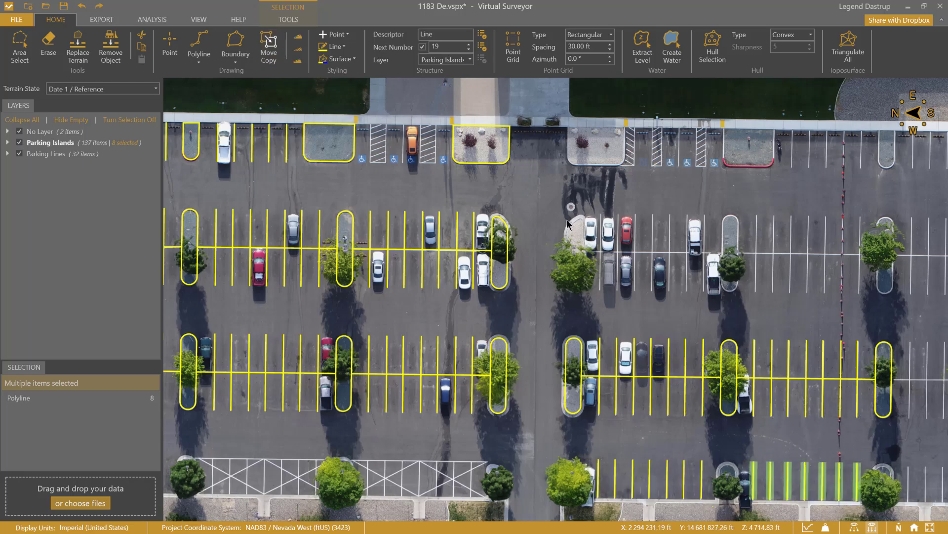
Select the boundary of the planted island beside the entrance walkway and start a Move/Copy on it
{"action": "left_click", "coordinate": [517, 181]}
{"action": "left_click", "coordinate": [507, 144]}
{"action": "right_click", "coordinate": [509, 143]}
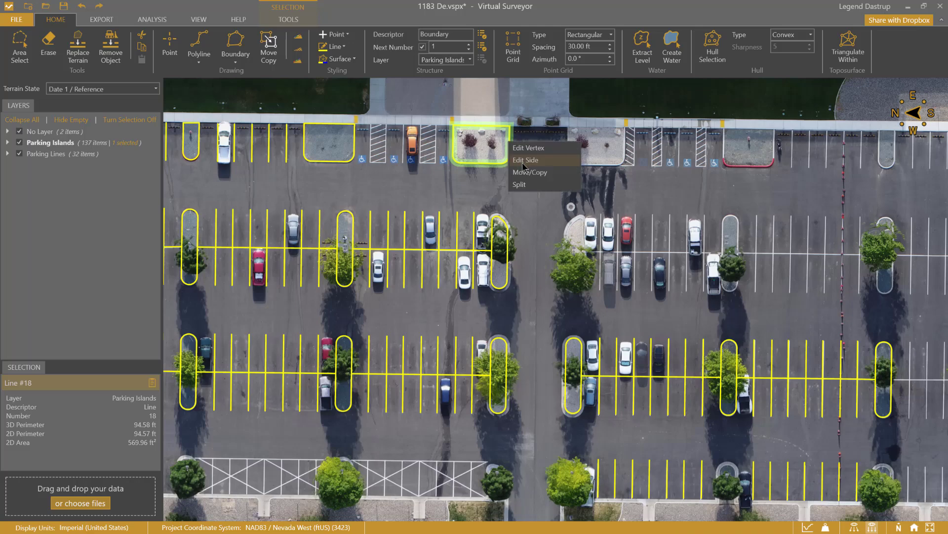
{"action": "left_click", "coordinate": [526, 172]}
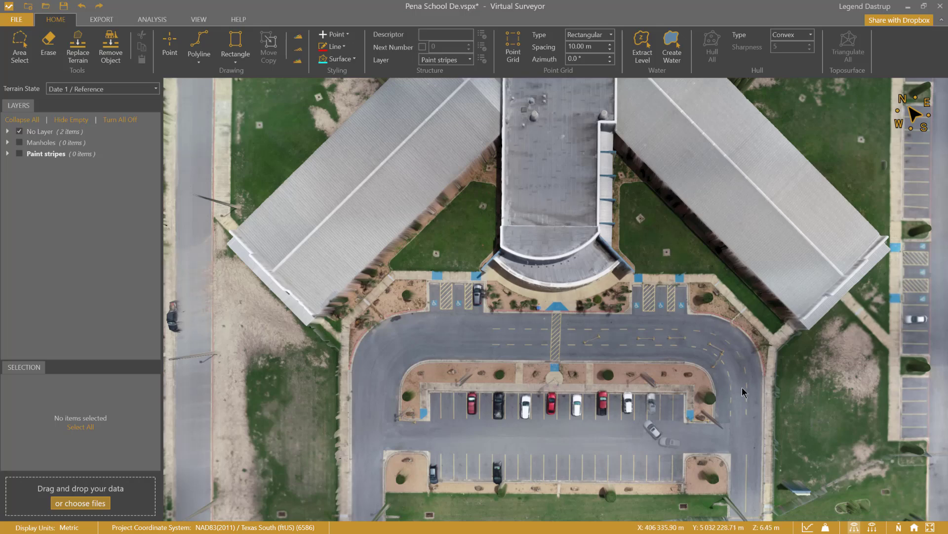
Switch the school site to the straight-down orthographic view for tracing the dashed lane stripes
{"action": "left_click", "coordinate": [875, 527]}
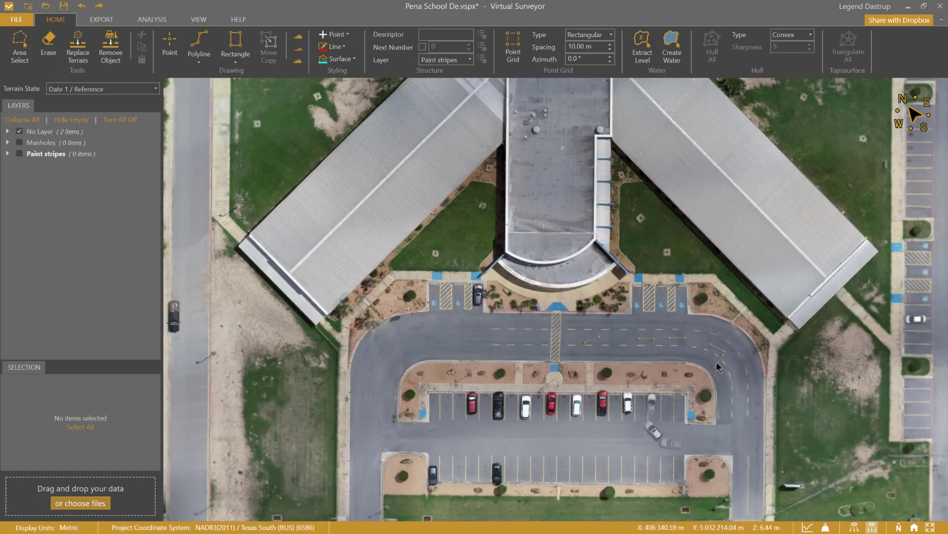
{"action": "scroll", "coordinate": [614, 370], "scroll_direction": "up", "scroll_amount": 10}
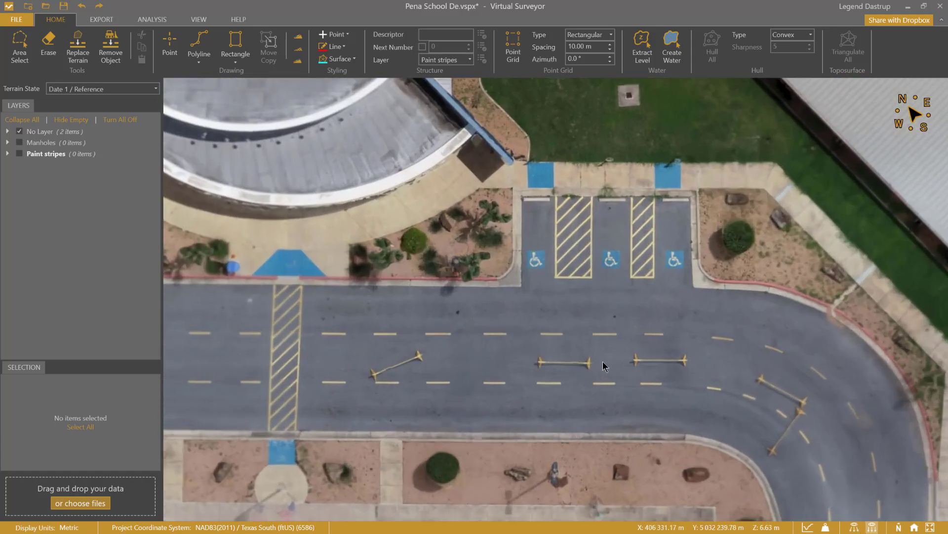
{"action": "scroll", "coordinate": [606, 348], "scroll_direction": "up", "scroll_amount": 5}
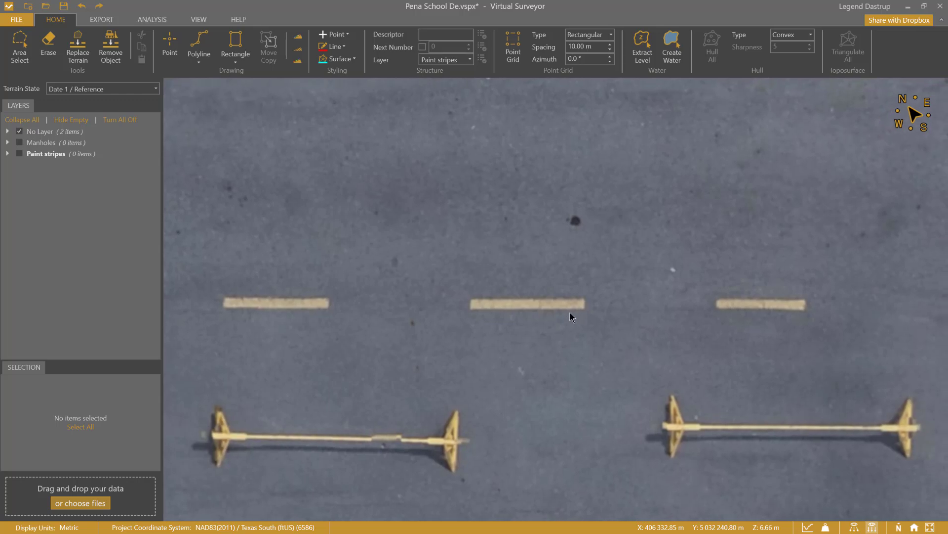
Trace the middle dashed lane stripe with a side-first rectangle about 3.61 m in perimeter on the Paint stripes layer
{"action": "left_click", "coordinate": [235, 61]}
{"action": "left_click", "coordinate": [233, 97]}
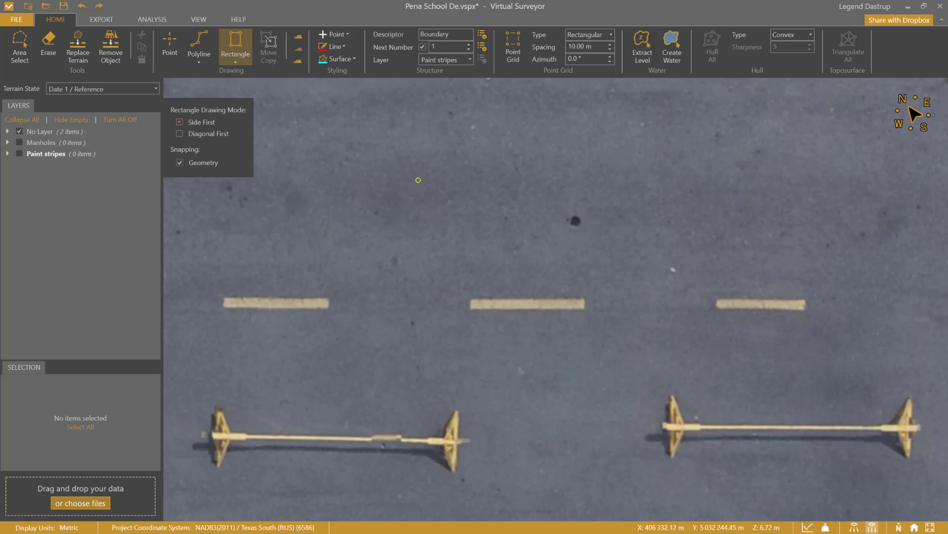
{"action": "scroll", "coordinate": [490, 299], "scroll_direction": "up", "scroll_amount": 3}
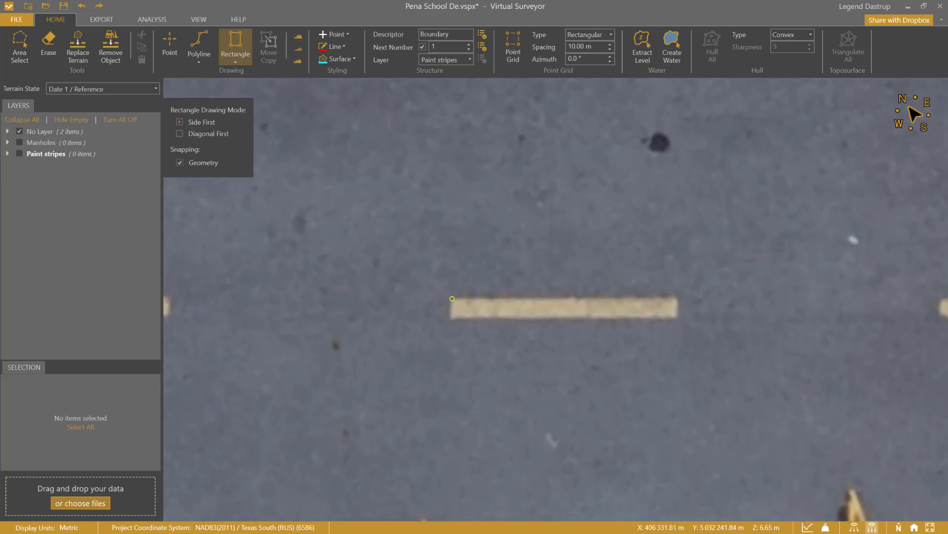
{"action": "left_click", "coordinate": [450, 297]}
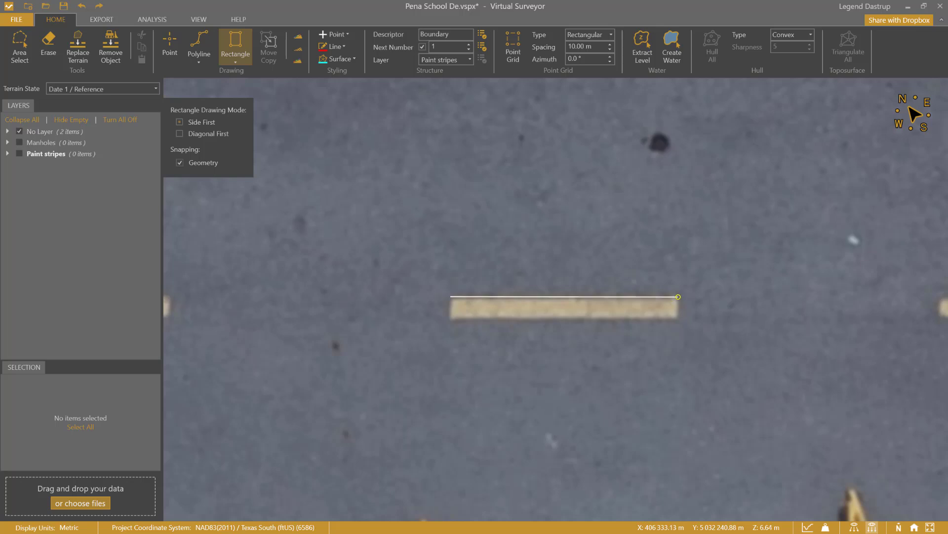
{"action": "left_click", "coordinate": [677, 297]}
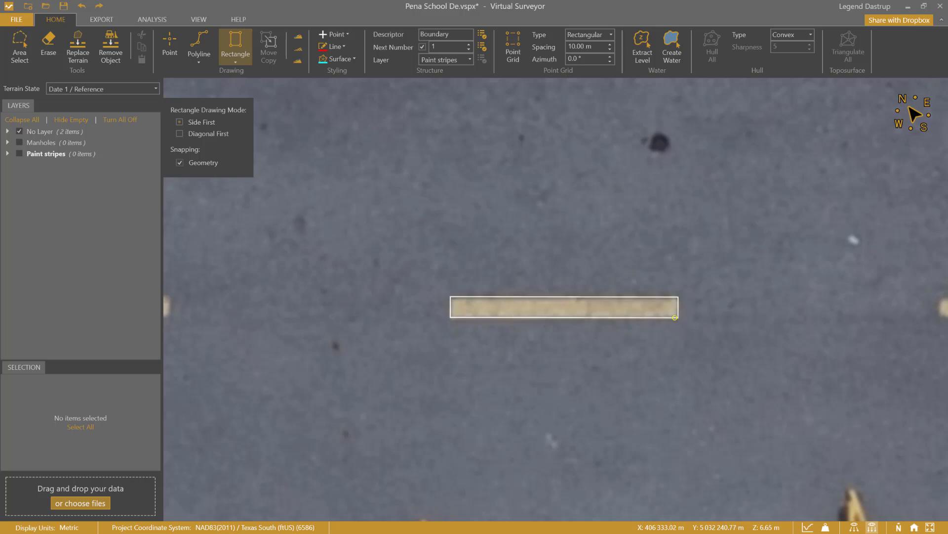
{"action": "left_click", "coordinate": [675, 318]}
{"action": "key", "text": "Escape"}
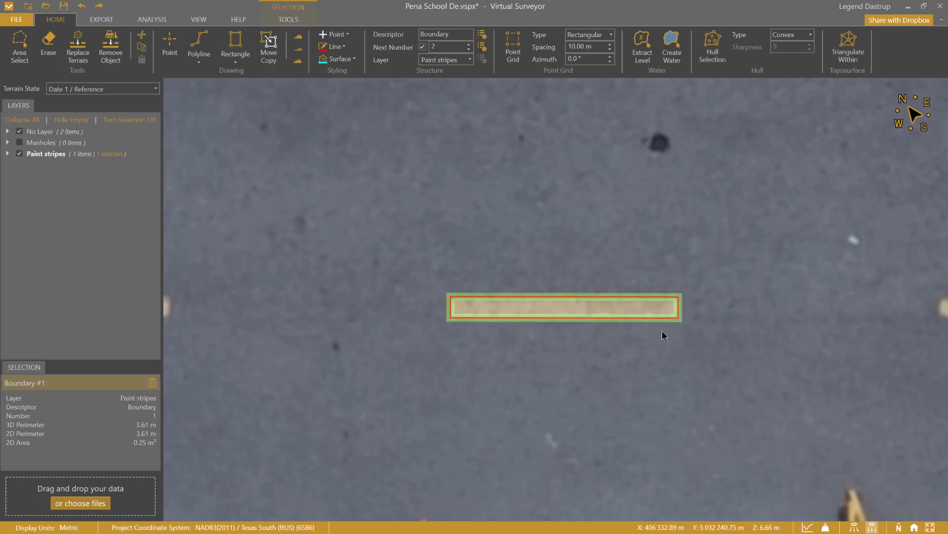
{"action": "left_click", "coordinate": [677, 335]}
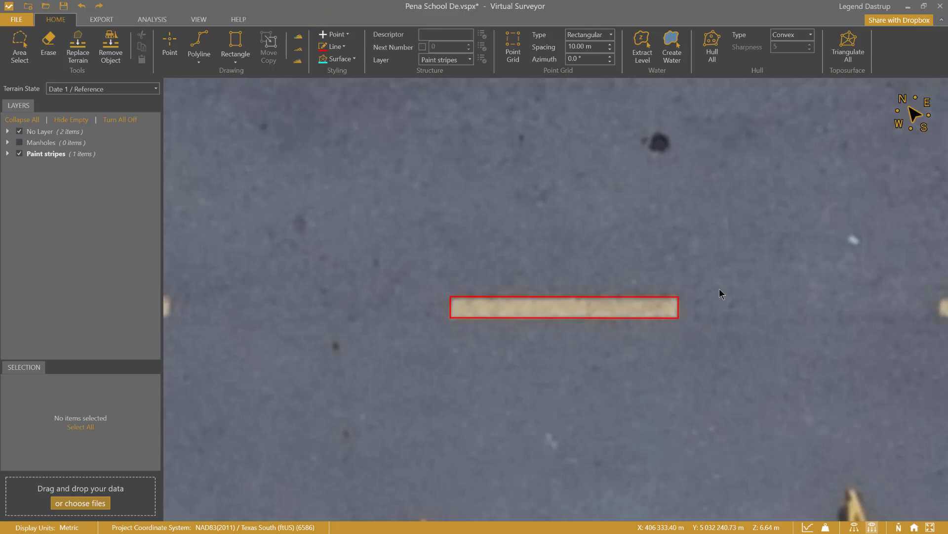
Copy the traced stripe rectangle onto the next, shorter stripe along the lane, aligning their near lower corners
{"action": "left_click", "coordinate": [667, 297]}
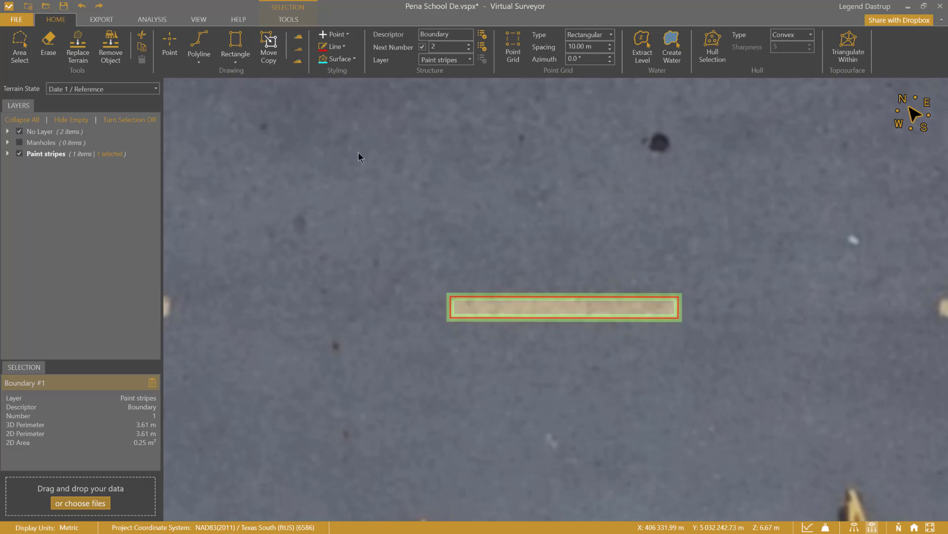
{"action": "left_click", "coordinate": [270, 48]}
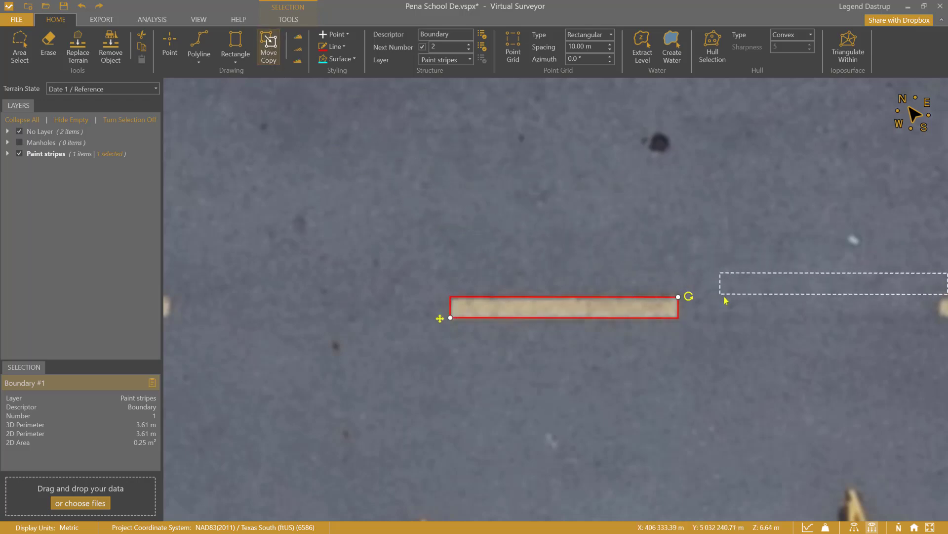
{"action": "left_click_drag", "start_coordinate": [735, 302], "coordinate": [401, 309]}
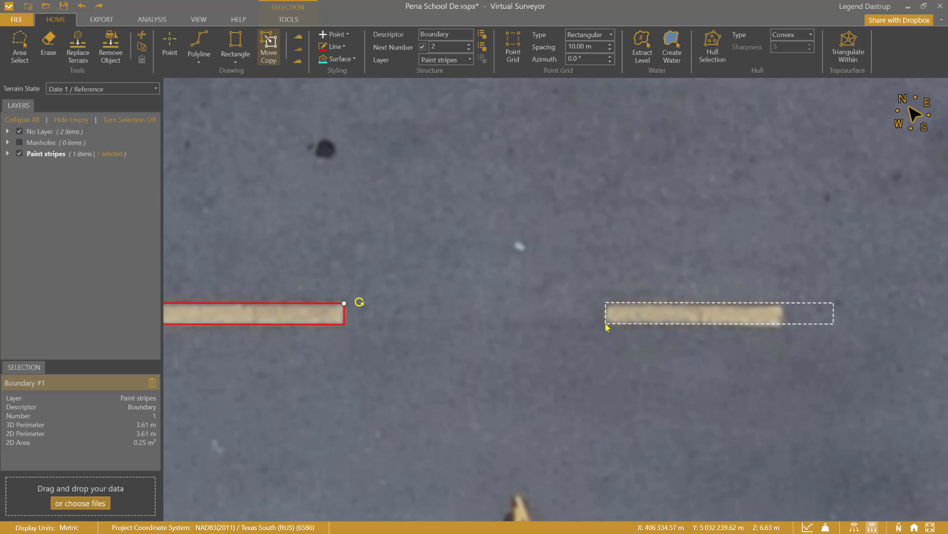
{"action": "left_click", "coordinate": [607, 325]}
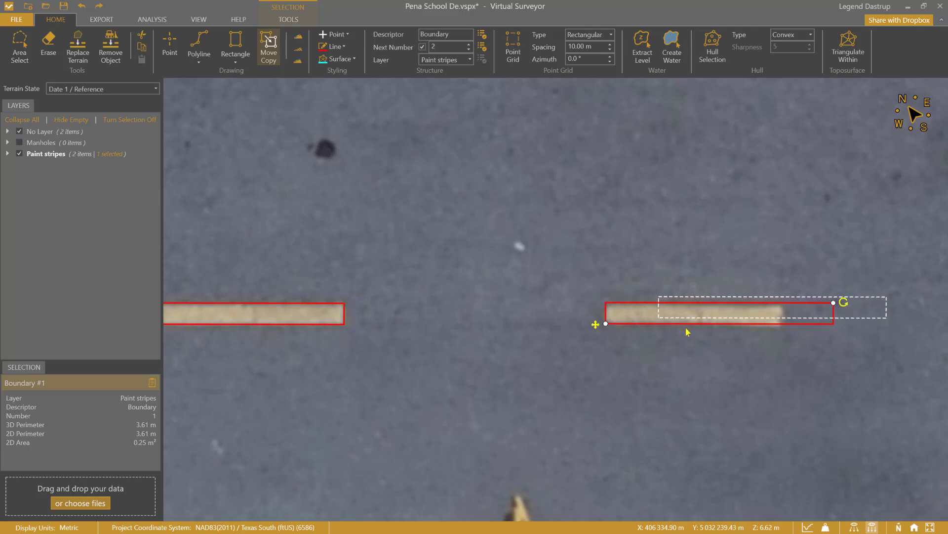
Rotate the copied rectangle slightly clockwise to match the angle of the shorter paint stripe
{"action": "left_click_drag", "start_coordinate": [723, 354], "coordinate": [547, 352]}
{"action": "middle_click_drag", "start_coordinate": [548, 355], "coordinate": [524, 350]}
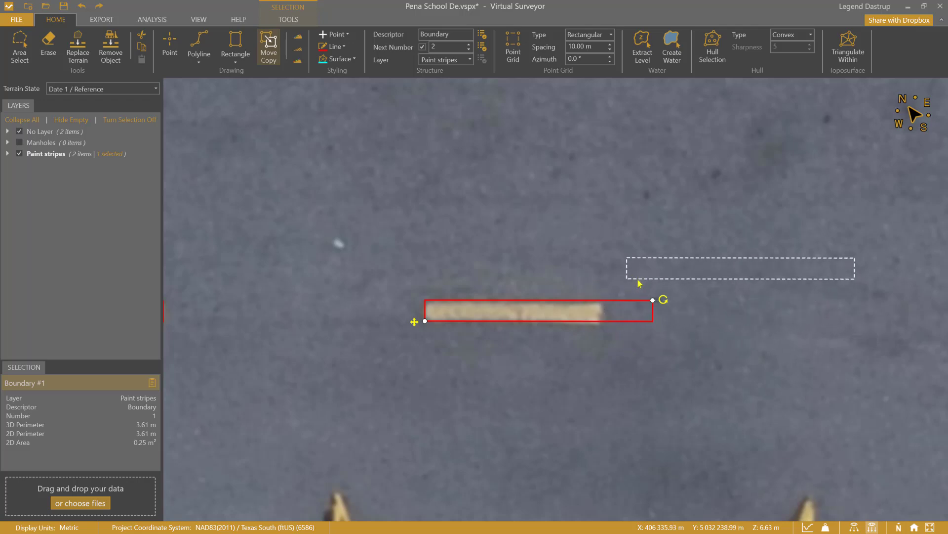
{"action": "left_click_drag", "start_coordinate": [663, 300], "coordinate": [664, 305]}
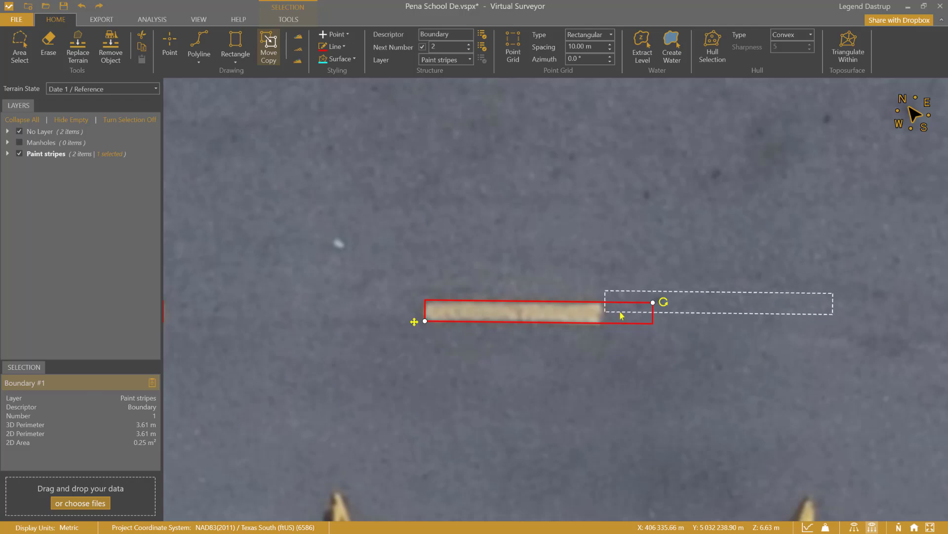
{"action": "key", "text": "Escape"}
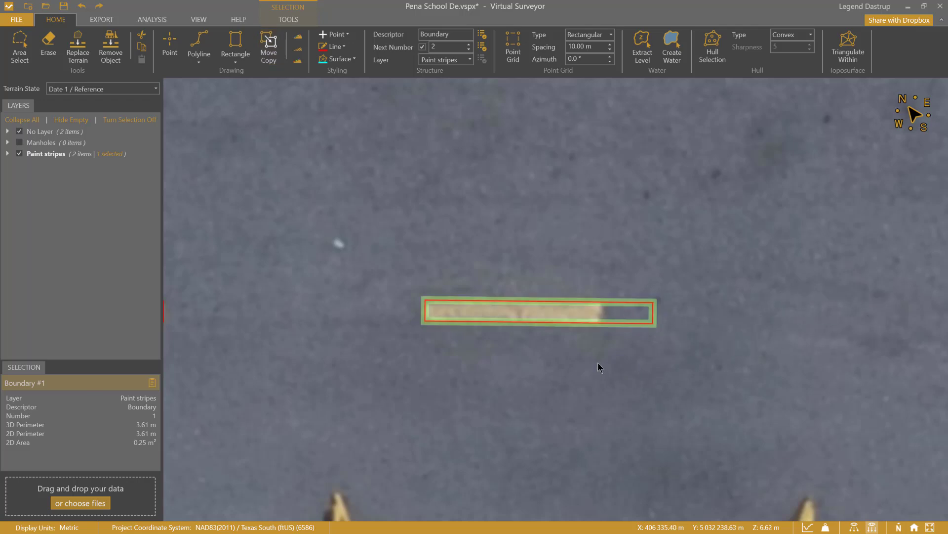
{"action": "left_click", "coordinate": [597, 363]}
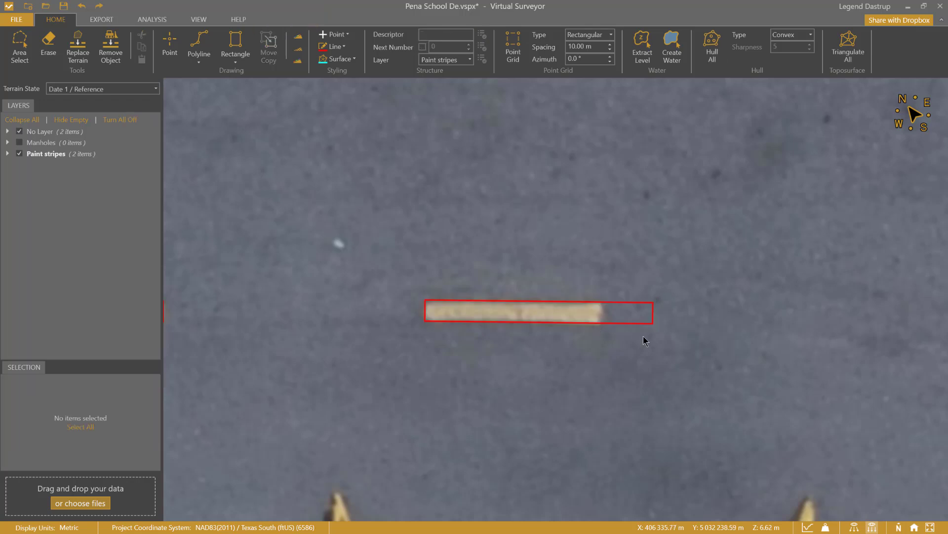
Use Edit Side to pull the copied rectangle's far short side in to the stripe's painted end, giving a perimeter of about 2.87 m
{"action": "left_click", "coordinate": [654, 311]}
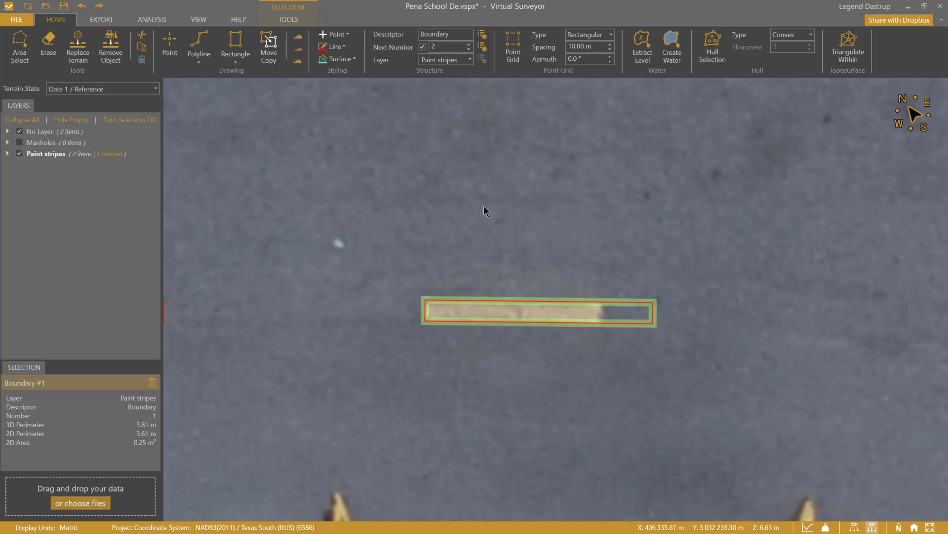
{"action": "left_click", "coordinate": [288, 20]}
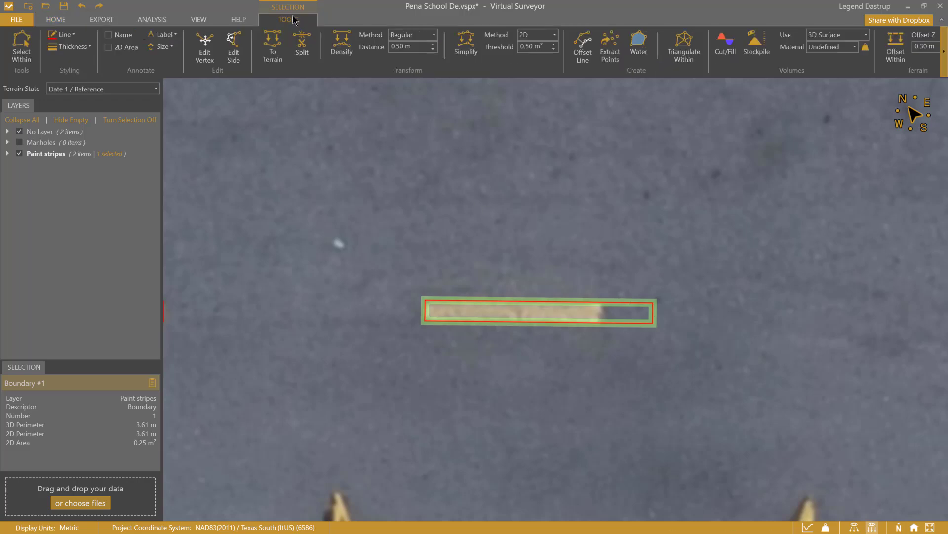
{"action": "left_click", "coordinate": [238, 50]}
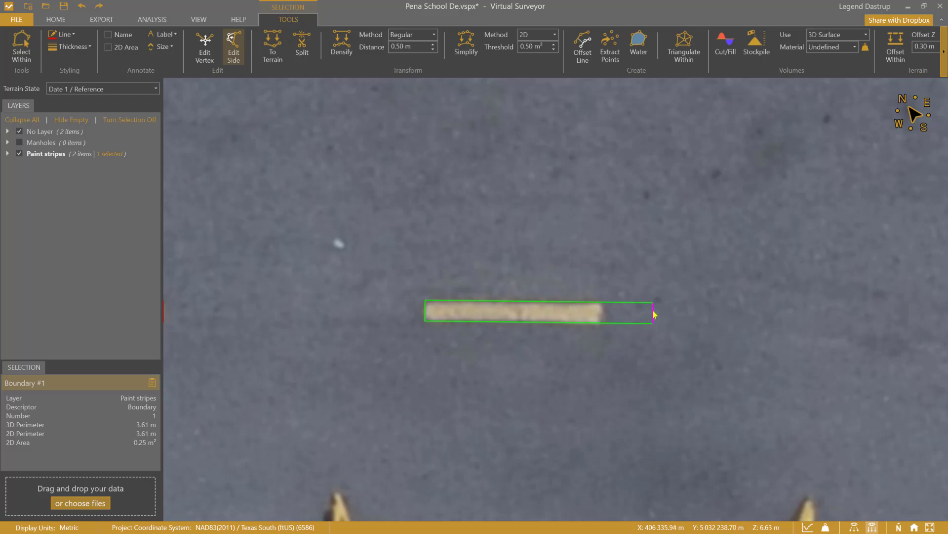
{"action": "left_click_drag", "start_coordinate": [653, 315], "coordinate": [602, 313]}
{"action": "key", "text": "Escape"}
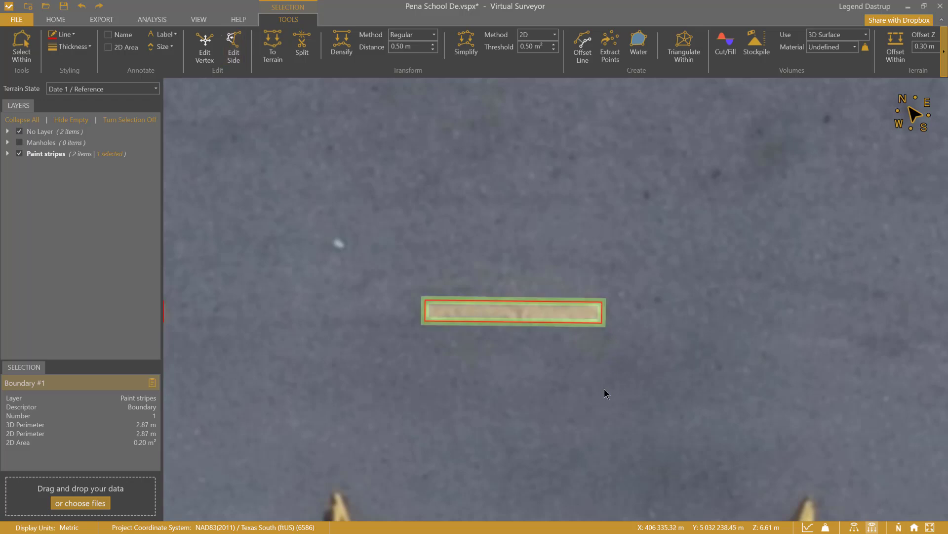
Trace the next tilted dashed lane stripe with a diagonal-first rectangle about 3.21 m in perimeter on the Paint stripes layer
{"action": "left_click_drag", "start_coordinate": [607, 375], "coordinate": [434, 348]}
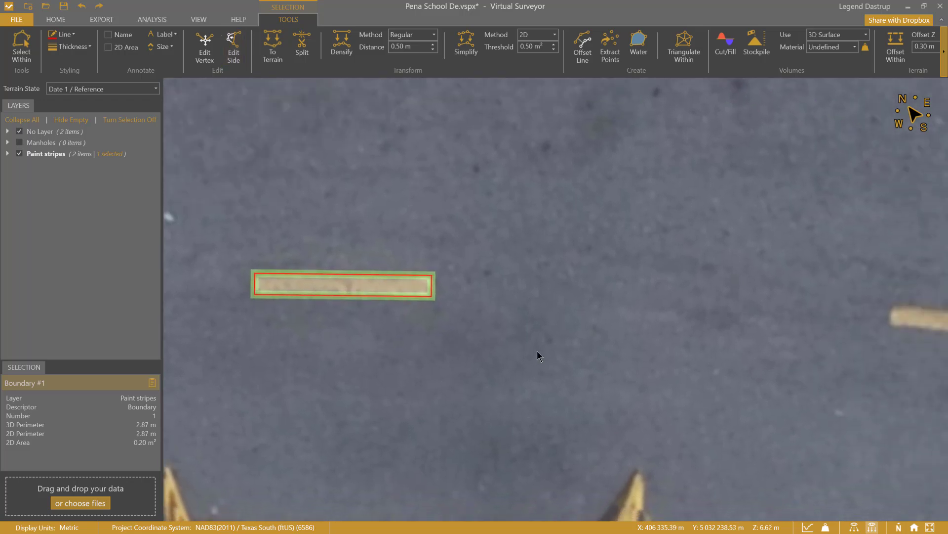
{"action": "scroll", "coordinate": [538, 351], "scroll_direction": "down", "scroll_amount": 3}
{"action": "left_click_drag", "start_coordinate": [772, 333], "coordinate": [464, 317]}
{"action": "scroll", "coordinate": [478, 304], "scroll_direction": "up", "scroll_amount": 2}
{"action": "left_click", "coordinate": [403, 198]}
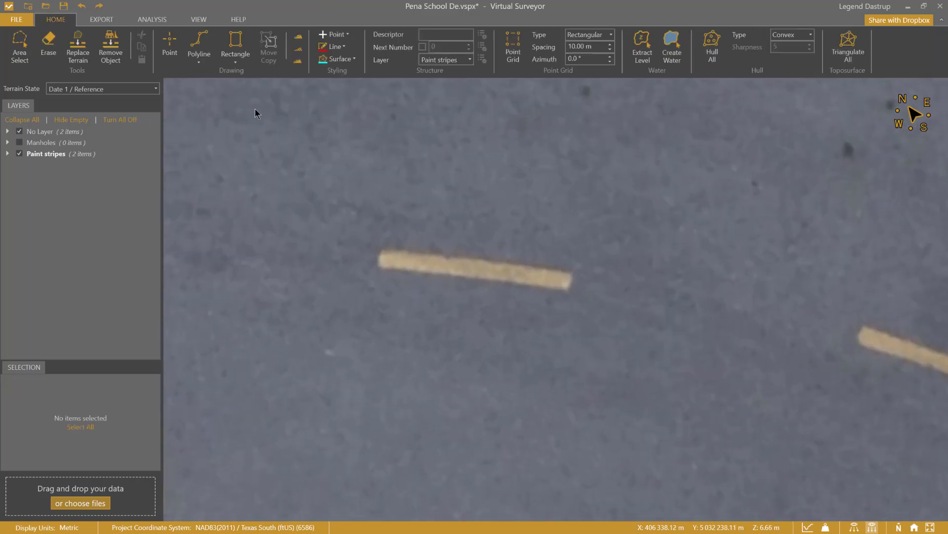
{"action": "left_click", "coordinate": [235, 46]}
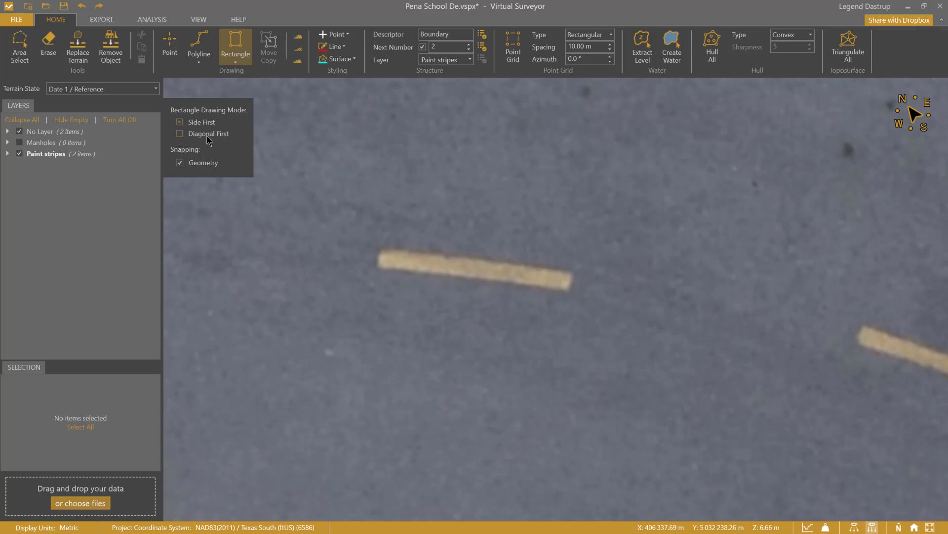
{"action": "scroll", "coordinate": [466, 251], "scroll_direction": "up", "scroll_amount": 3}
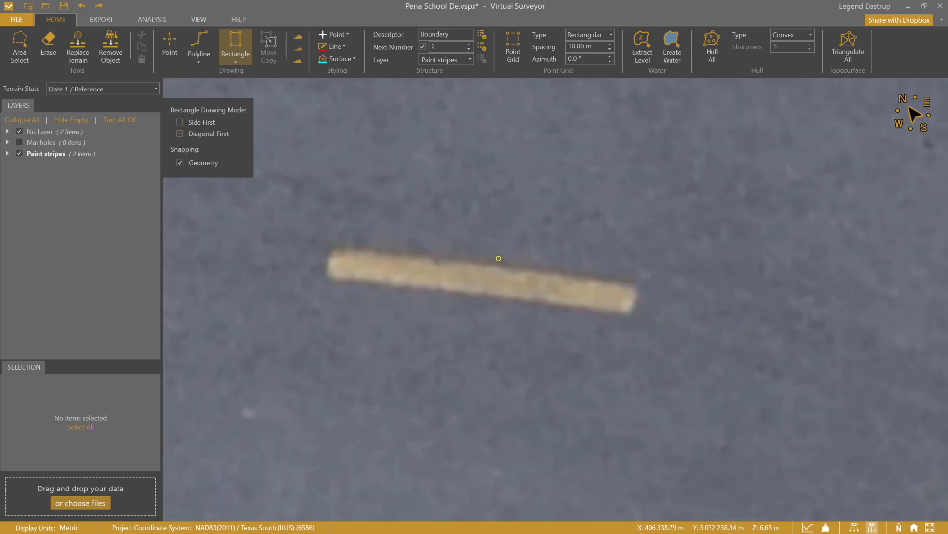
{"action": "left_click_drag", "start_coordinate": [498, 258], "coordinate": [552, 262]}
{"action": "middle_click_drag", "start_coordinate": [552, 262], "coordinate": [553, 261]}
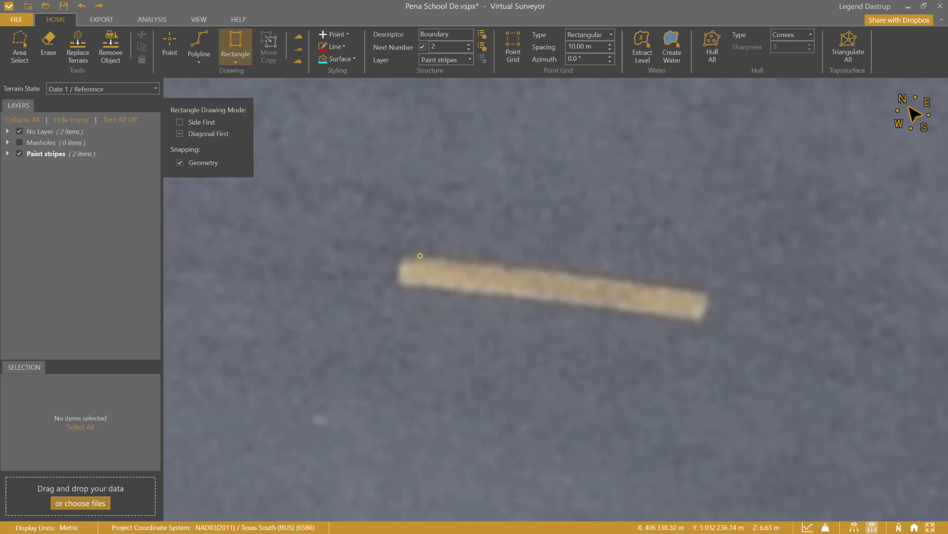
{"action": "middle_click_drag", "start_coordinate": [438, 258], "coordinate": [447, 258]}
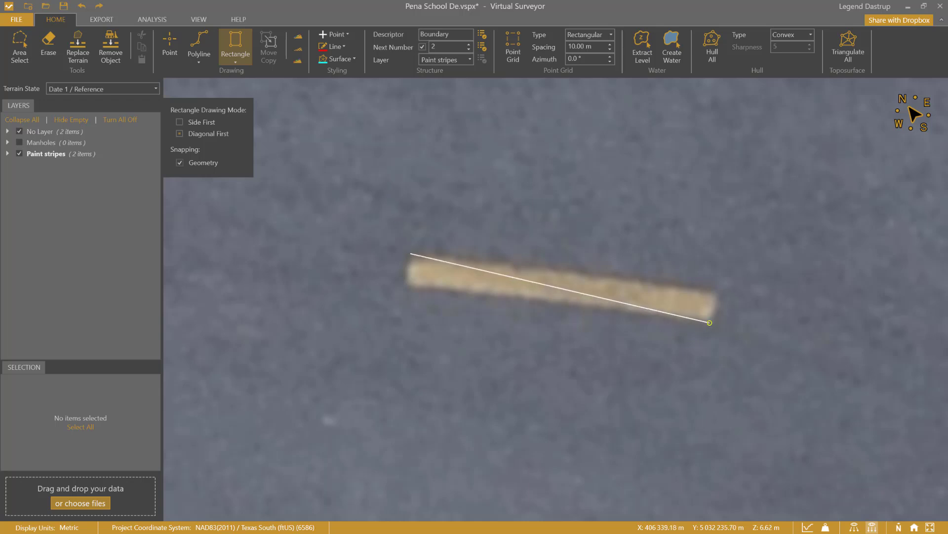
{"action": "left_click", "coordinate": [710, 325]}
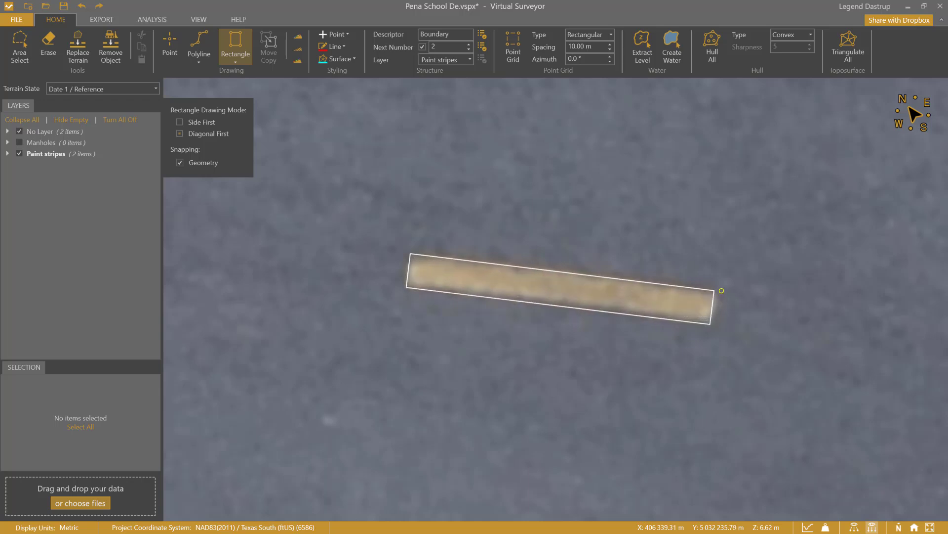
{"action": "left_click", "coordinate": [722, 291]}
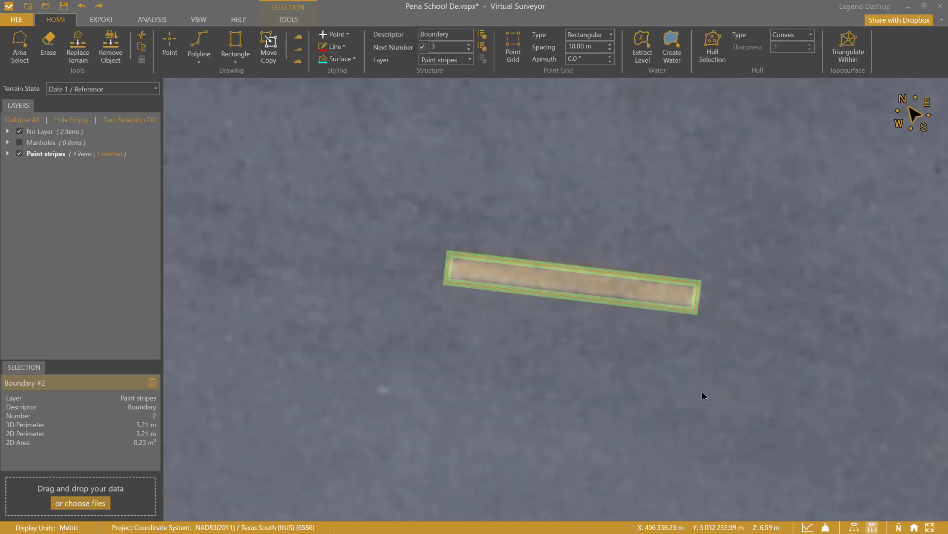
Copy the newly traced rectangle onto the next, more steeply angled stripe along the lane, aligning their near upper corners
{"action": "left_click_drag", "start_coordinate": [701, 390], "coordinate": [438, 316]}
{"action": "left_click", "coordinate": [517, 312]}
{"action": "scroll", "coordinate": [547, 312], "scroll_direction": "down", "scroll_amount": 2}
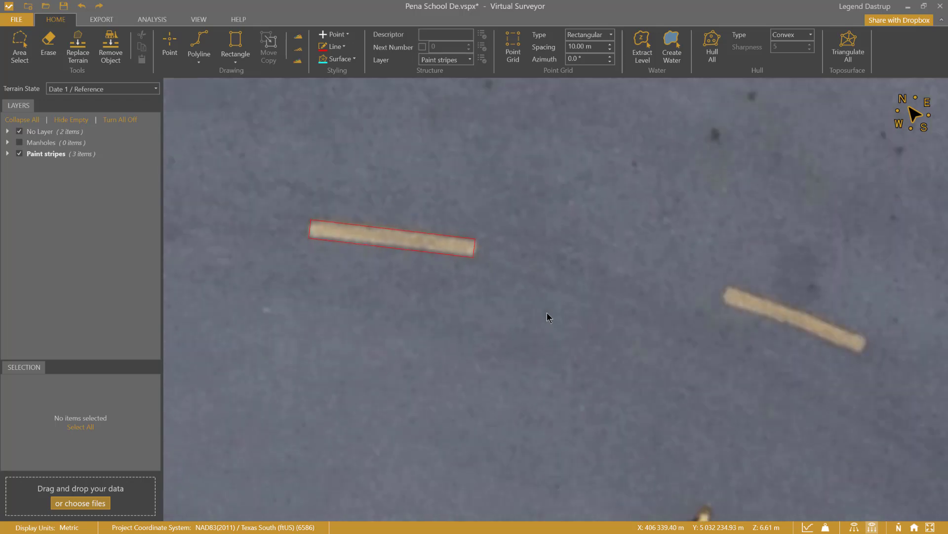
{"action": "scroll", "coordinate": [547, 312], "scroll_direction": "down", "scroll_amount": 2}
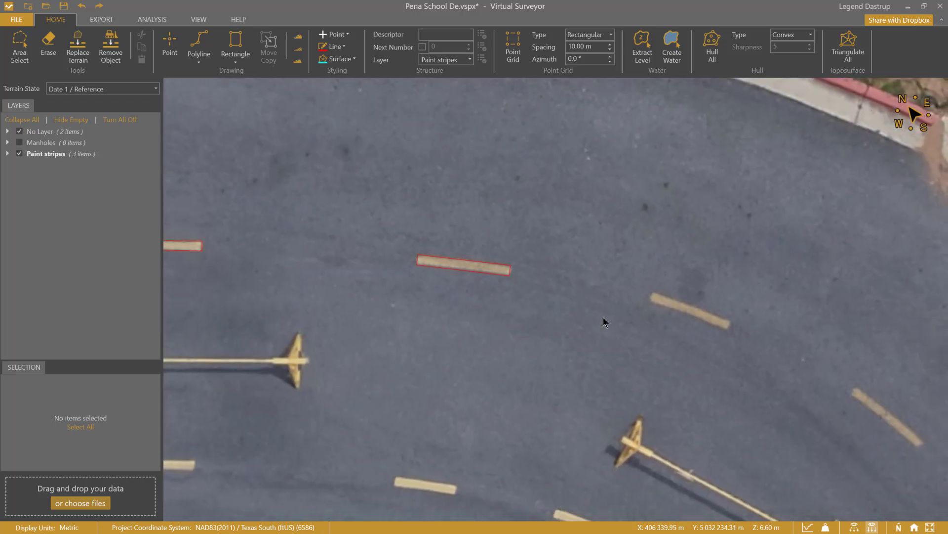
{"action": "right_click", "coordinate": [572, 259]}
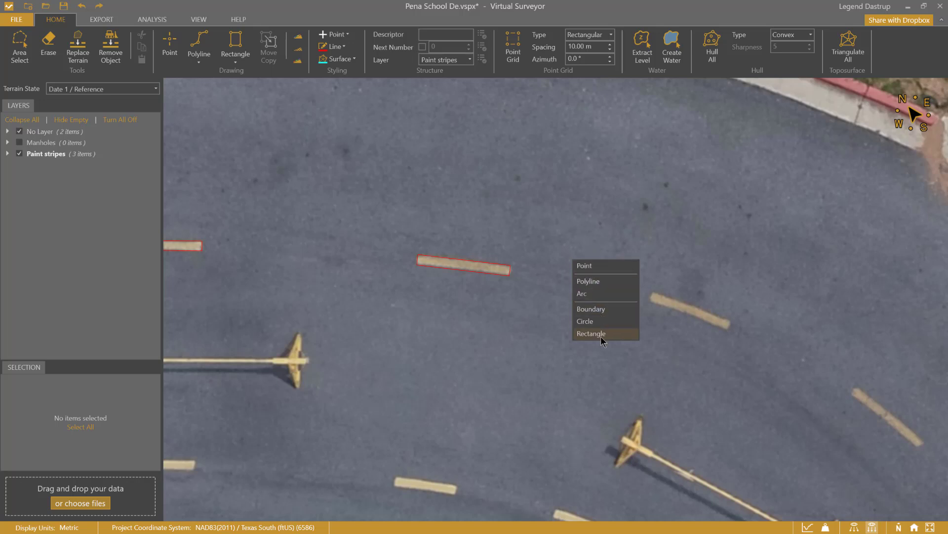
{"action": "left_click", "coordinate": [510, 278]}
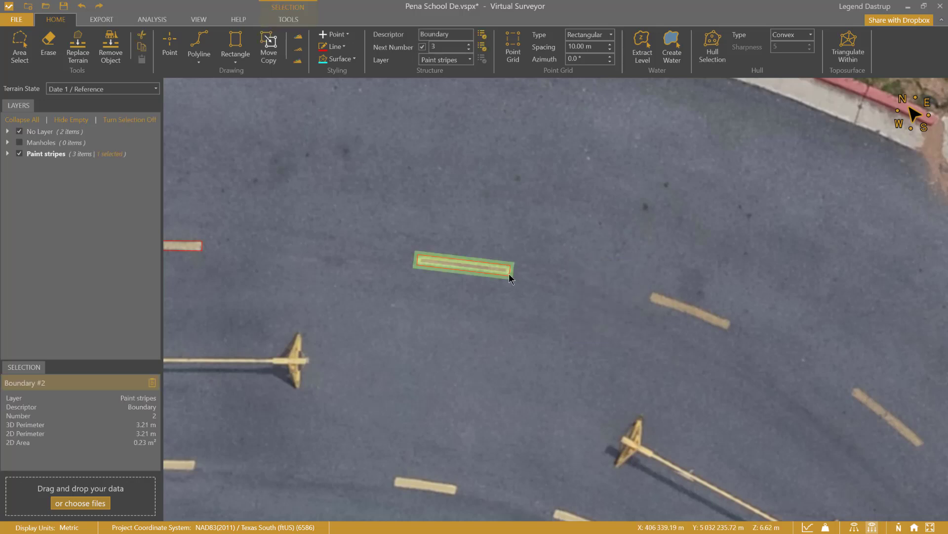
{"action": "right_click", "coordinate": [510, 278]}
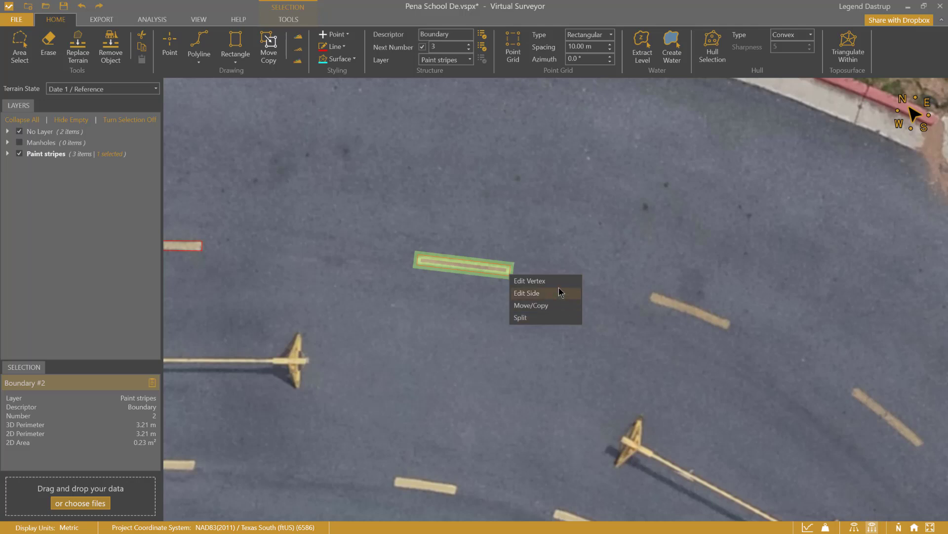
{"action": "left_click", "coordinate": [528, 306]}
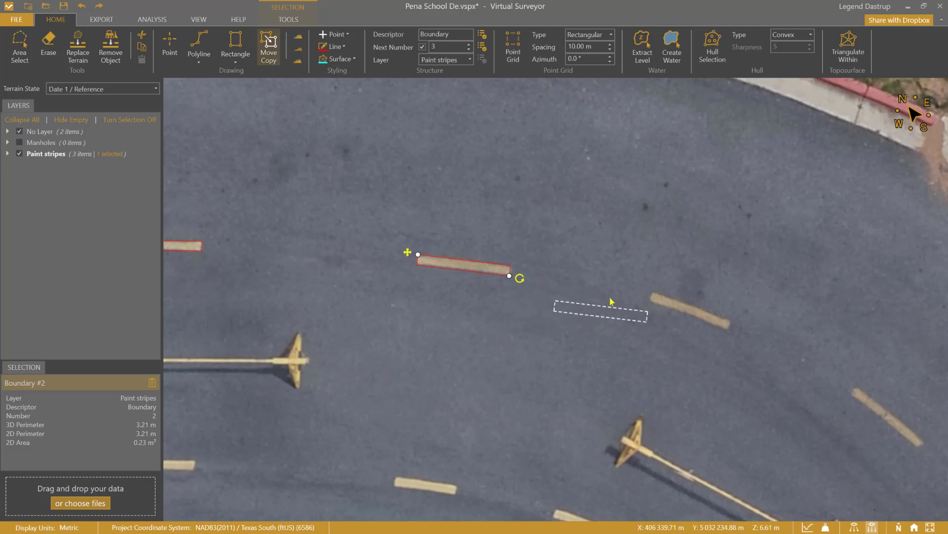
{"action": "scroll", "coordinate": [662, 304], "scroll_direction": "up", "scroll_amount": 5}
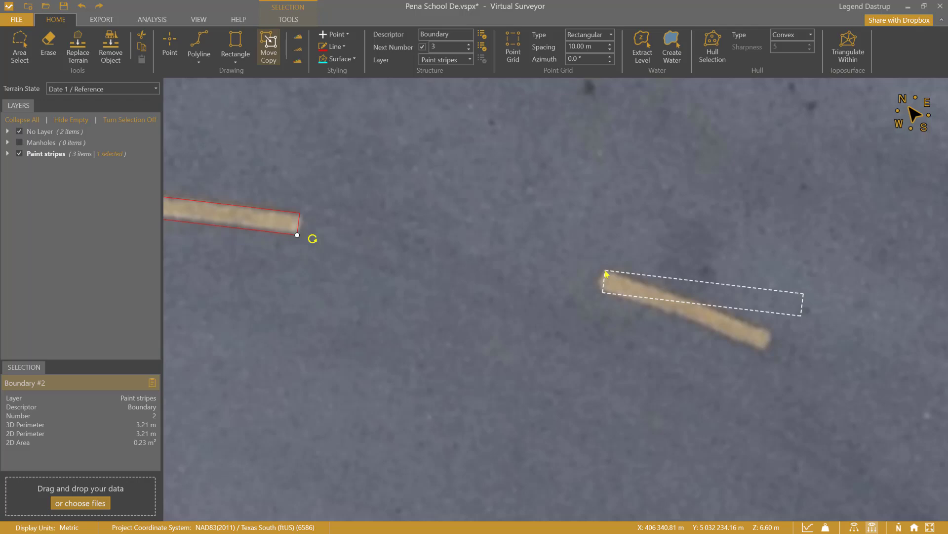
{"action": "left_click", "coordinate": [606, 273]}
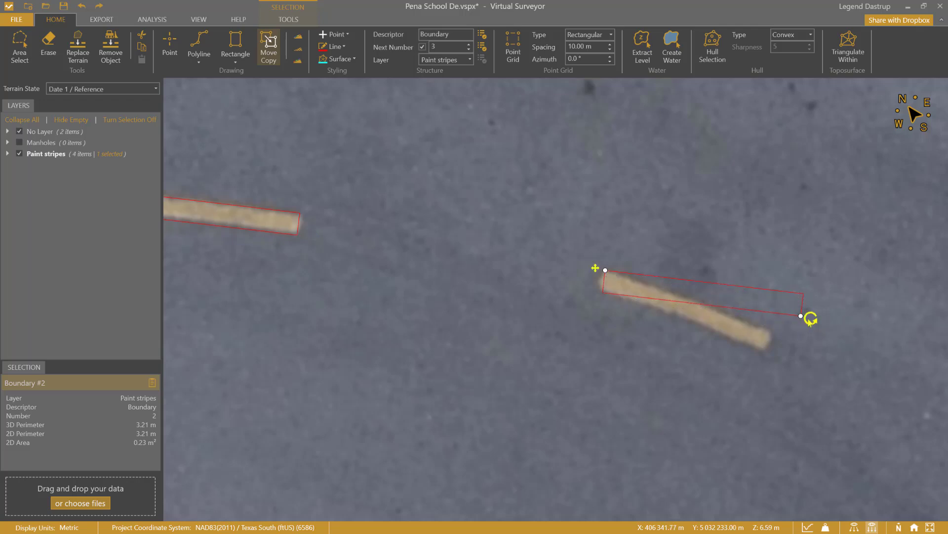
Rotate the copied rectangle clockwise to match the steeper stripe's angle and open its sides for editing
{"action": "left_click_drag", "start_coordinate": [809, 318], "coordinate": [788, 364]}
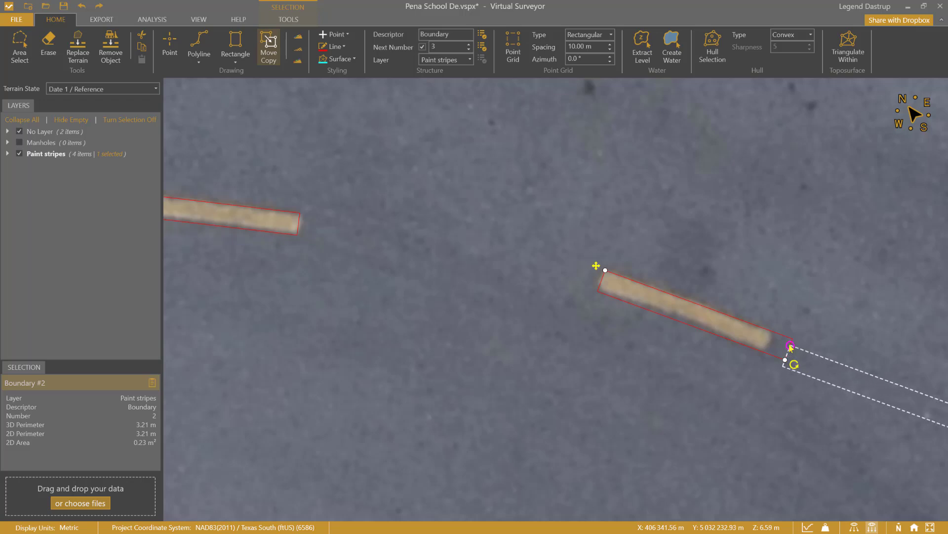
{"action": "key", "text": "Escape"}
{"action": "right_click", "coordinate": [790, 348]}
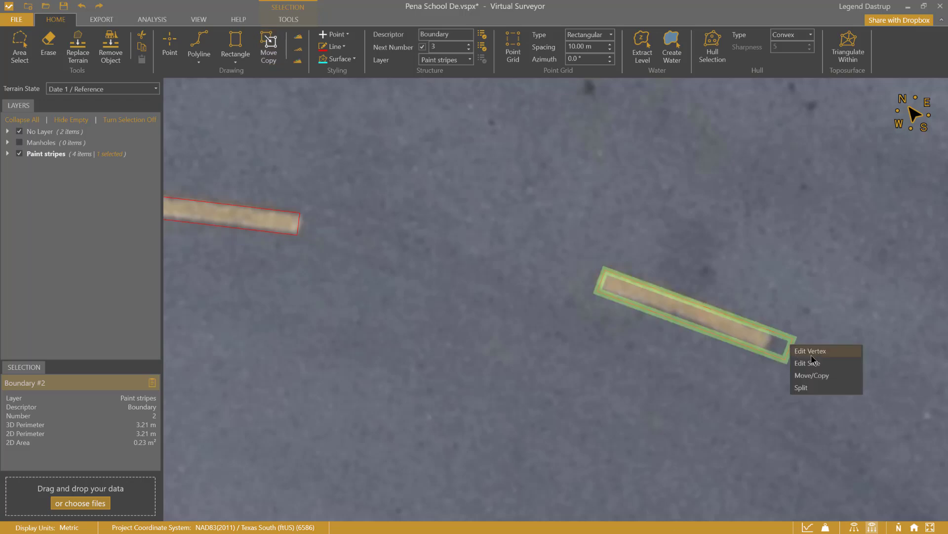
{"action": "left_click", "coordinate": [800, 361]}
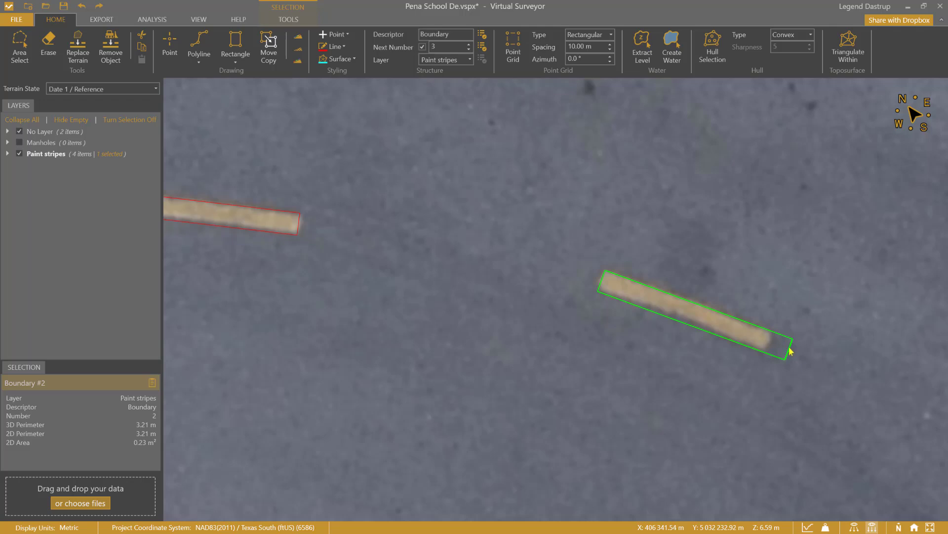
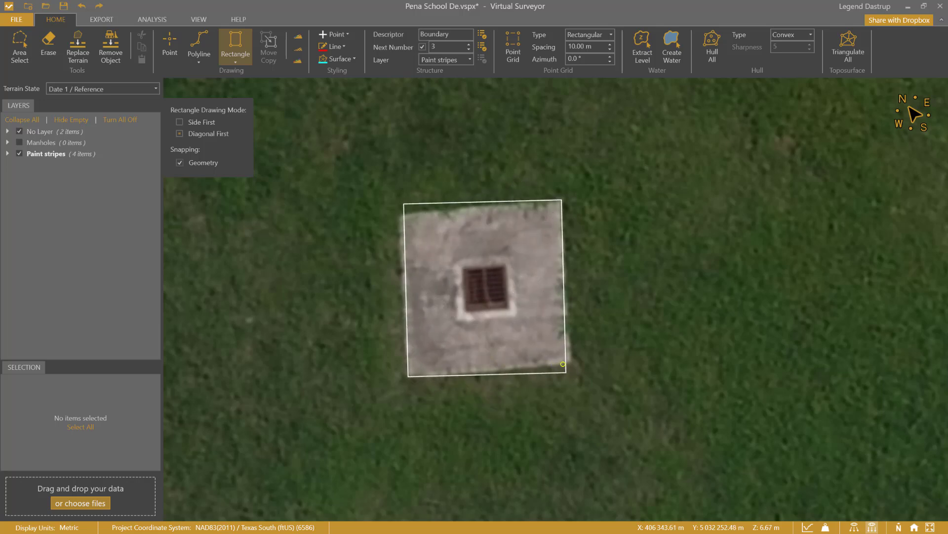
Complete the diagonal-first rectangle around the drain's concrete pad in the grass, about 5.85 m in perimeter
{"action": "left_click", "coordinate": [570, 364]}
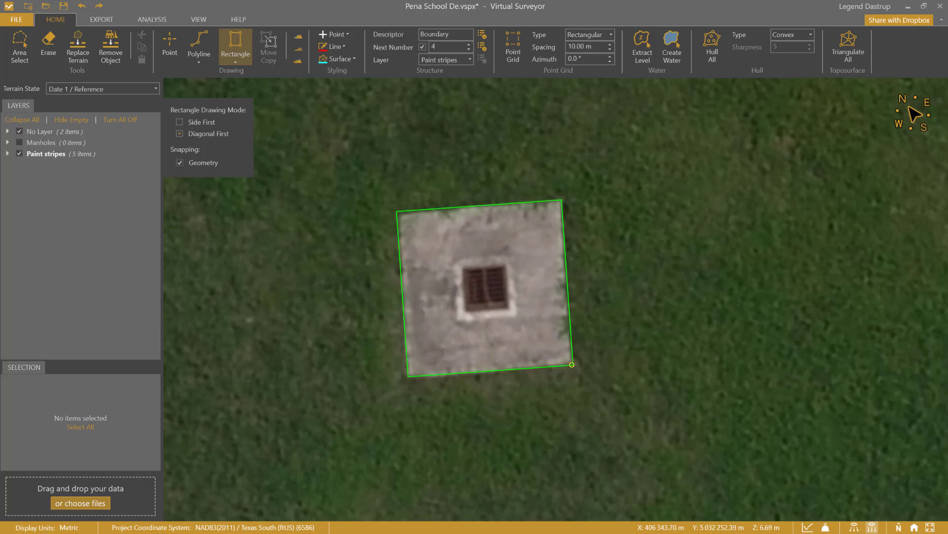
{"action": "left_click", "coordinate": [572, 365]}
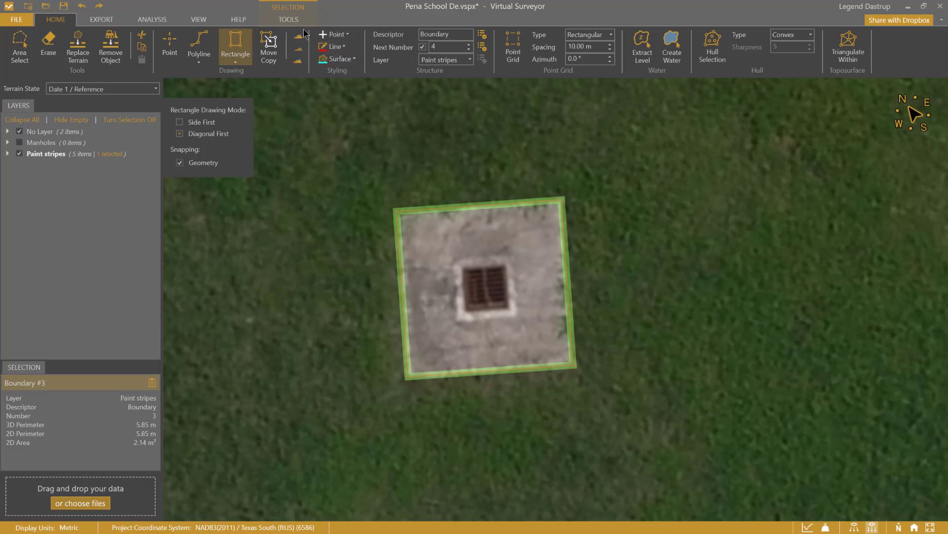
Offset the pad boundary inward twice on the terrain, once to the outer edge of the drain frame and once to the grate's edge
{"action": "left_click", "coordinate": [288, 19]}
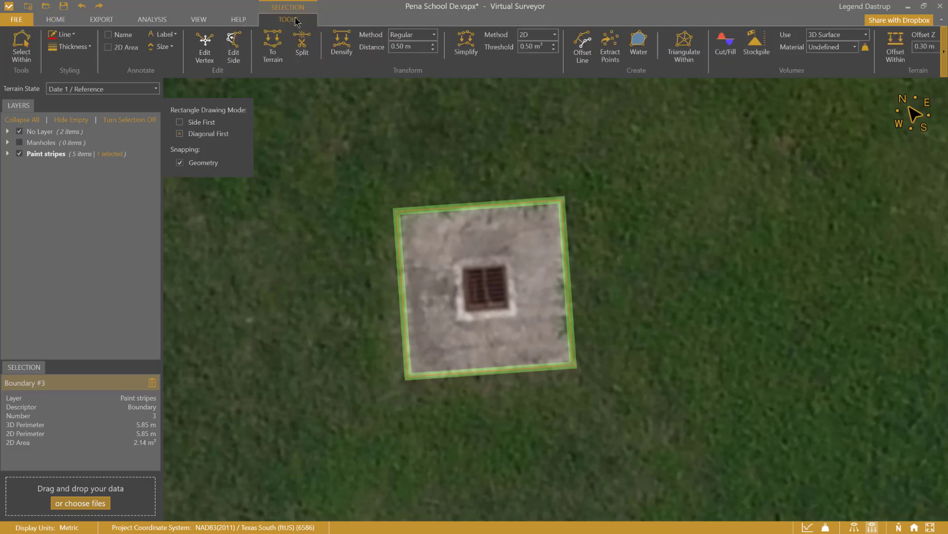
{"action": "left_click", "coordinate": [583, 46]}
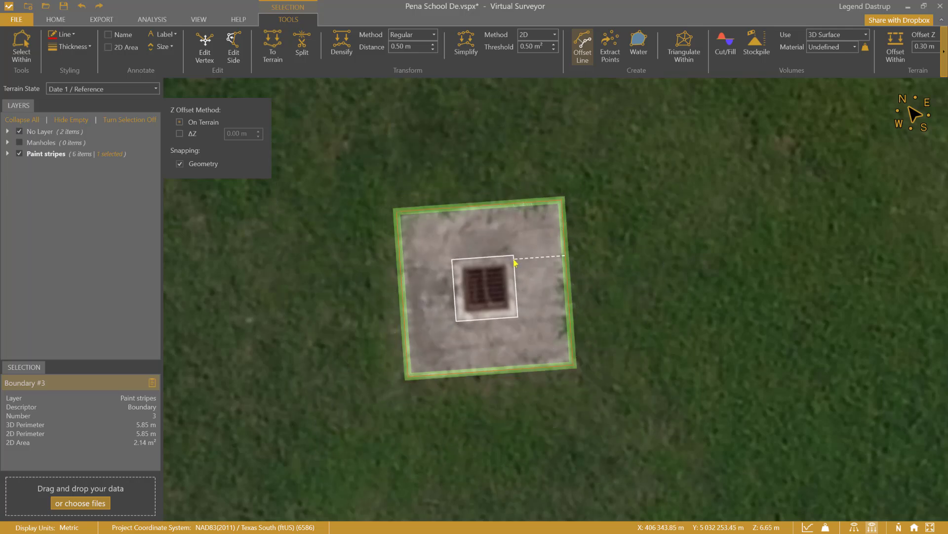
{"action": "left_click", "coordinate": [515, 263]}
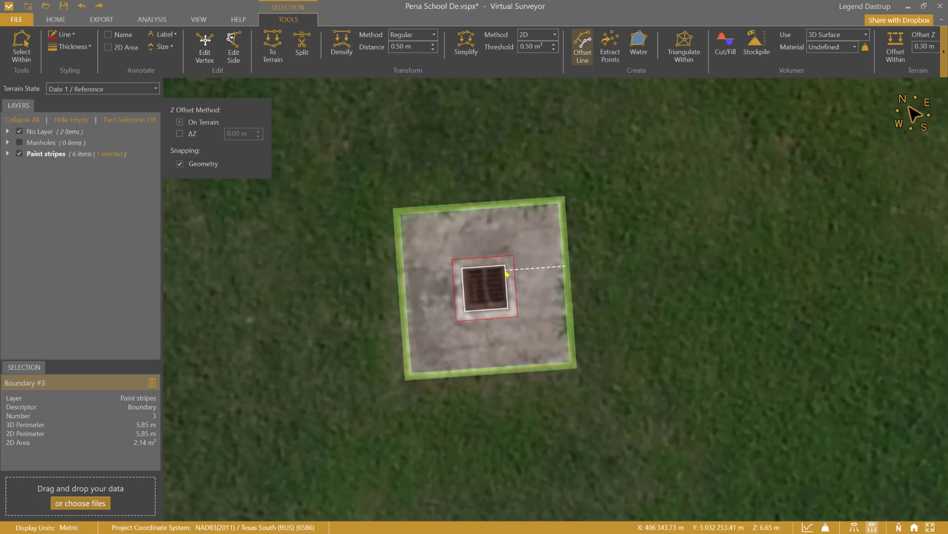
{"action": "left_click", "coordinate": [506, 273]}
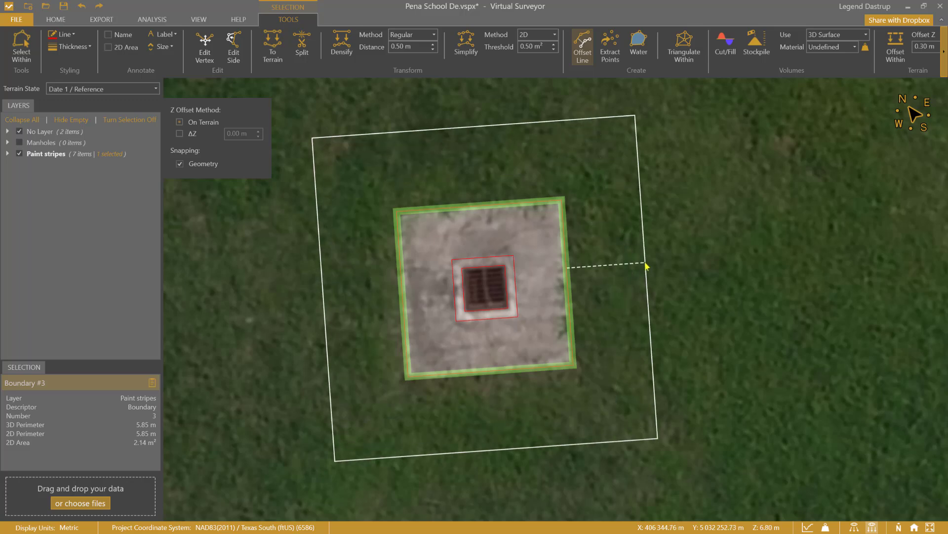
{"action": "key", "text": "Escape"}
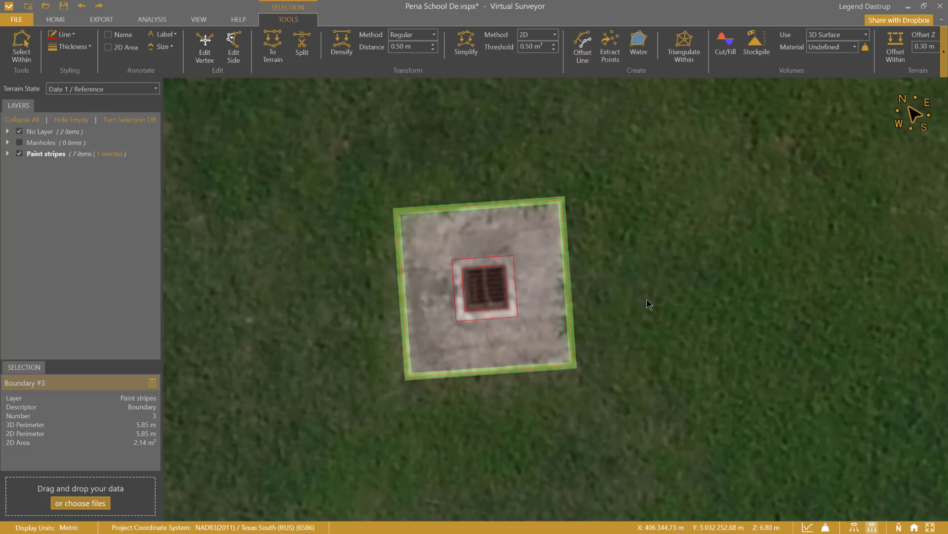
{"action": "key", "text": "Escape"}
Select the three nested drain boundaries and copy them to the second, diamond-oriented drain pad, aligning them at its lowest corner
{"action": "scroll", "coordinate": [632, 325], "scroll_direction": "down", "scroll_amount": 3}
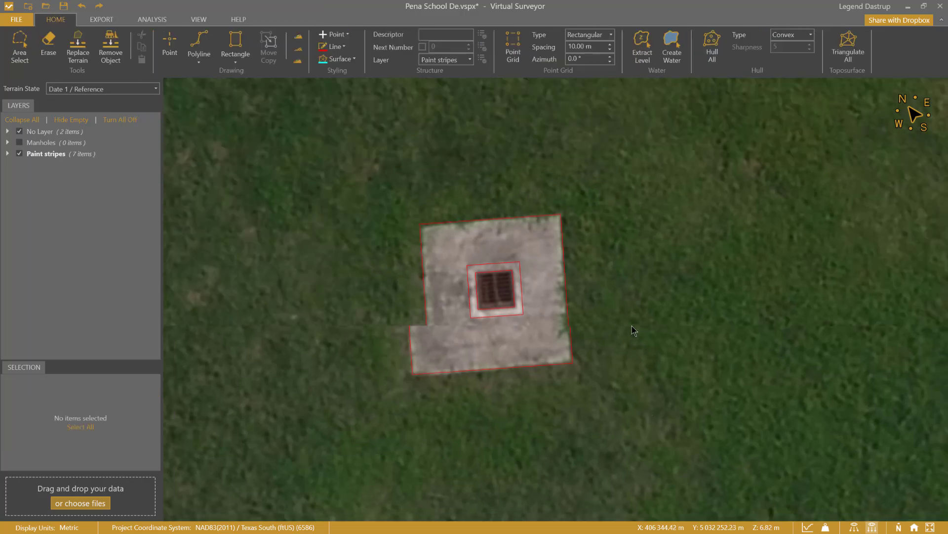
{"action": "scroll", "coordinate": [526, 210], "scroll_direction": "down", "scroll_amount": 1}
{"action": "scroll", "coordinate": [526, 209], "scroll_direction": "down", "scroll_amount": 1}
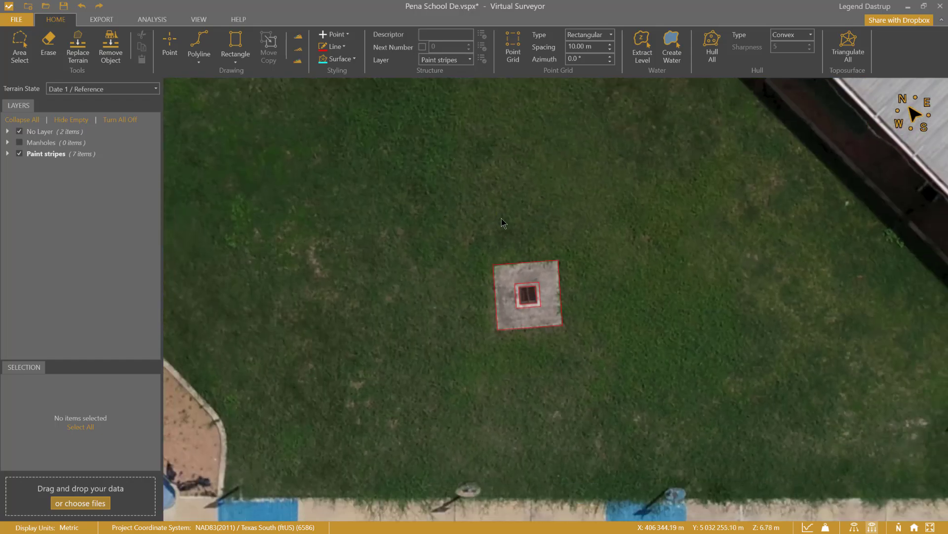
{"action": "left_click_drag", "start_coordinate": [497, 216], "coordinate": [498, 269]}
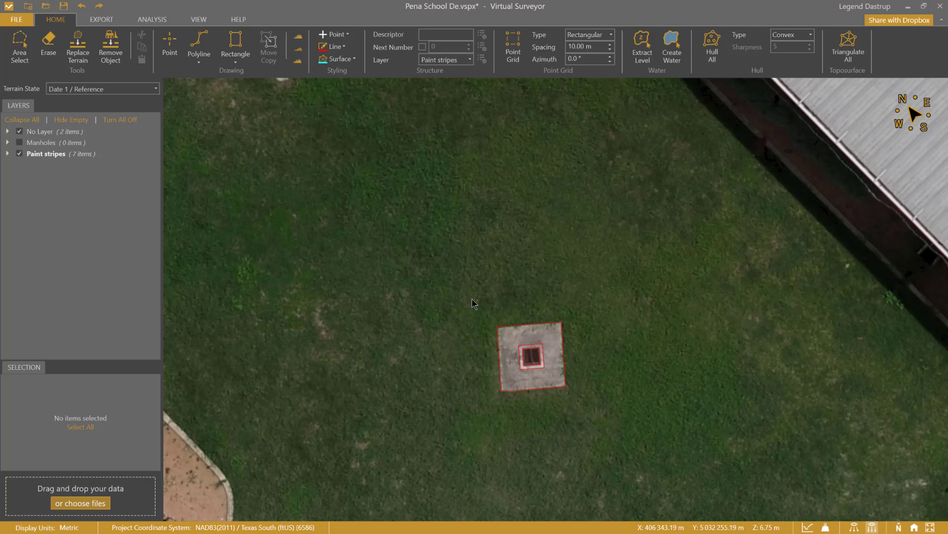
{"action": "left_click_drag", "start_coordinate": [472, 298], "coordinate": [603, 431]}
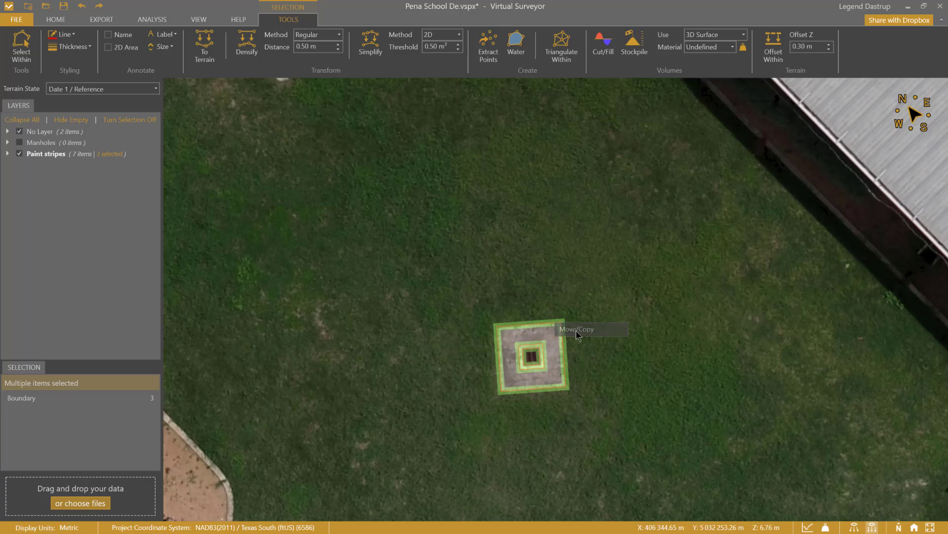
{"action": "left_click", "coordinate": [556, 327]}
{"action": "left_click_drag", "start_coordinate": [363, 190], "coordinate": [525, 366]}
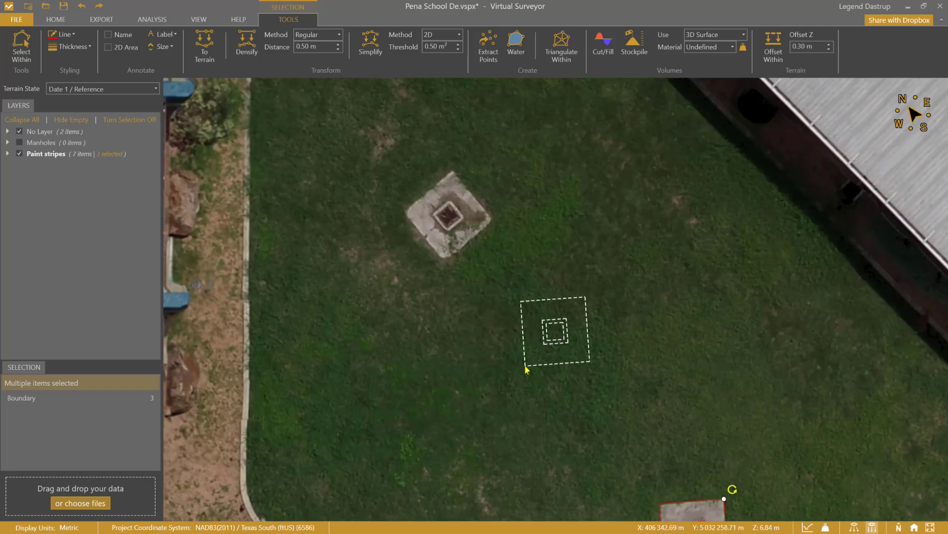
{"action": "left_click", "coordinate": [443, 261]}
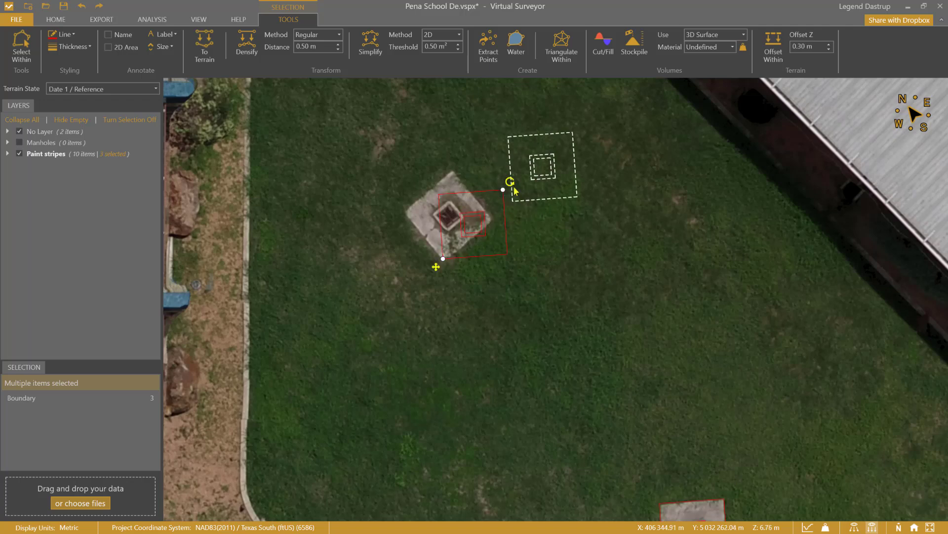
Rotate the copied drain boundaries counterclockwise and shift them slightly to fit the diamond-oriented pad and grate
{"action": "left_click_drag", "start_coordinate": [509, 183], "coordinate": [450, 174]}
{"action": "left_click_drag", "start_coordinate": [443, 271], "coordinate": [445, 265]}
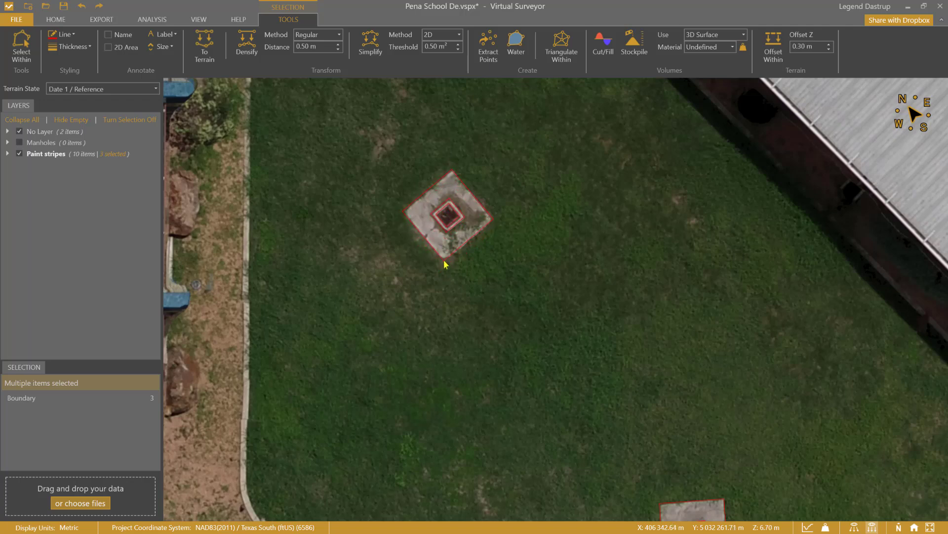
{"action": "key", "text": "ctrl+v"}
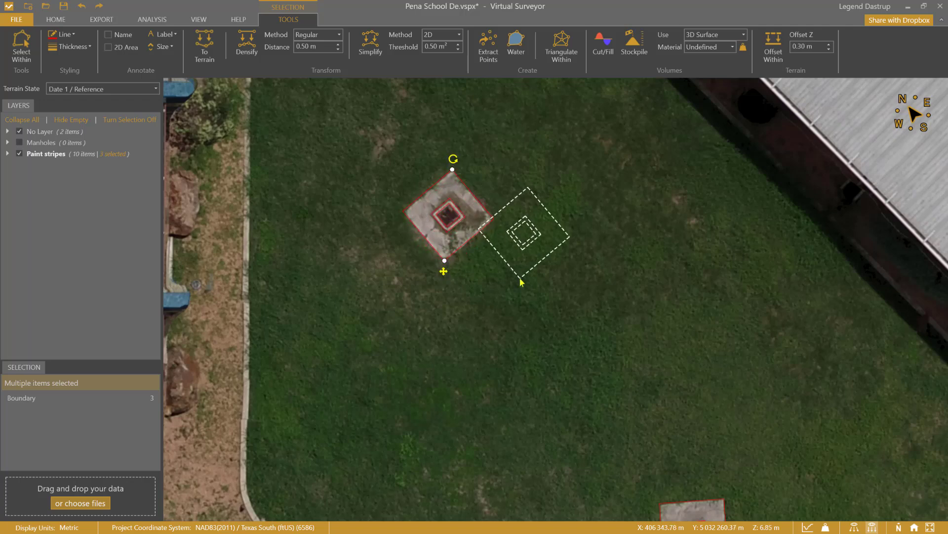
Place a copy of the three nested drain boundaries on the third drain pad beyond the curved curb and rotate them to fit
{"action": "left_click_drag", "start_coordinate": [559, 205], "coordinate": [609, 361]}
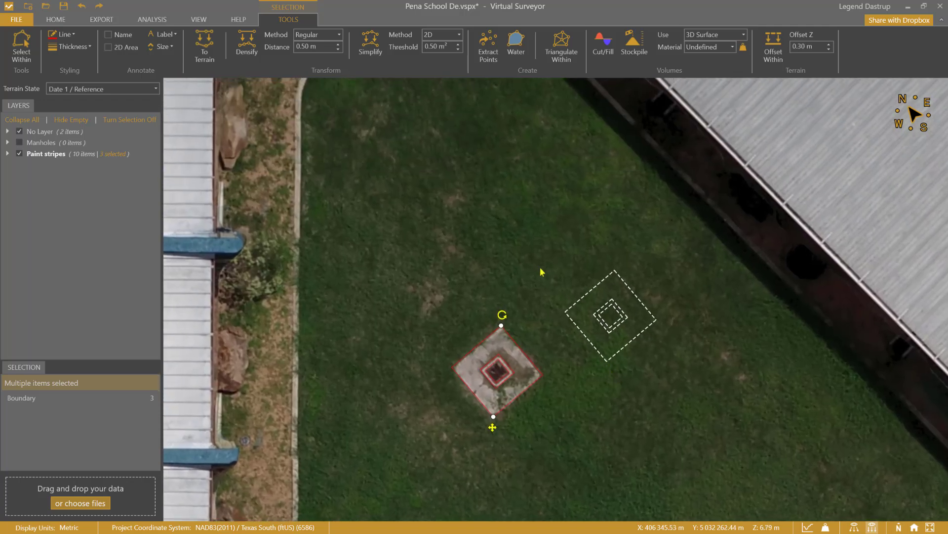
{"action": "left_click_drag", "start_coordinate": [456, 204], "coordinate": [573, 373]}
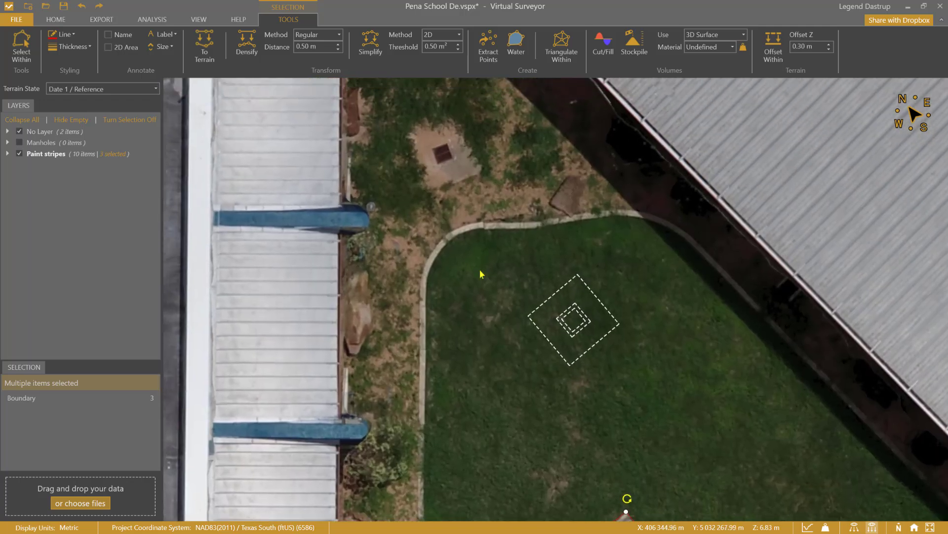
{"action": "left_click", "coordinate": [425, 190]}
{"action": "left_click_drag", "start_coordinate": [434, 90], "coordinate": [459, 120]}
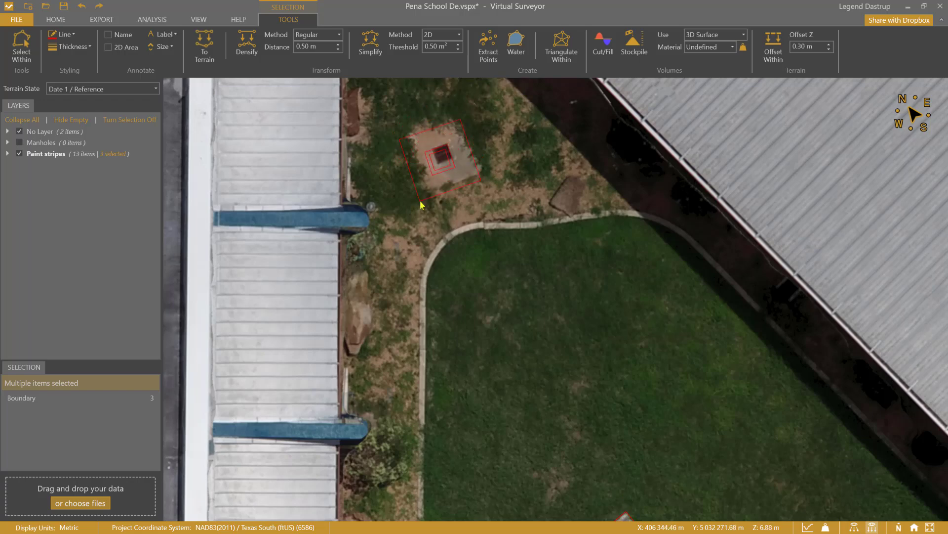
{"action": "left_click_drag", "start_coordinate": [424, 194], "coordinate": [424, 194]}
{"action": "left_click", "coordinate": [525, 280]}
Draw a free polyline about 54 m long along the curb edge at the base of the lower parking row, from corner to corner
{"action": "scroll", "coordinate": [524, 284], "scroll_direction": "down", "scroll_amount": 6}
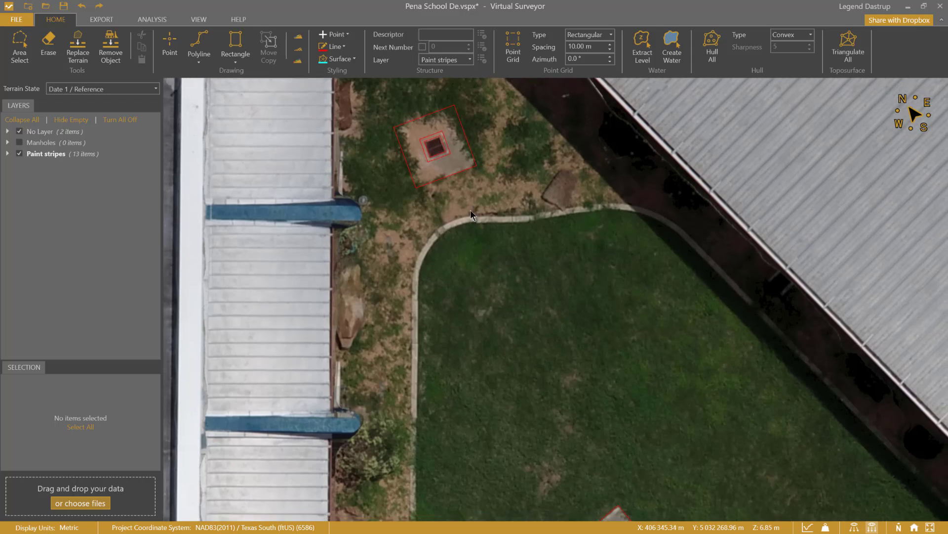
{"action": "scroll", "coordinate": [494, 295], "scroll_direction": "down", "scroll_amount": 6}
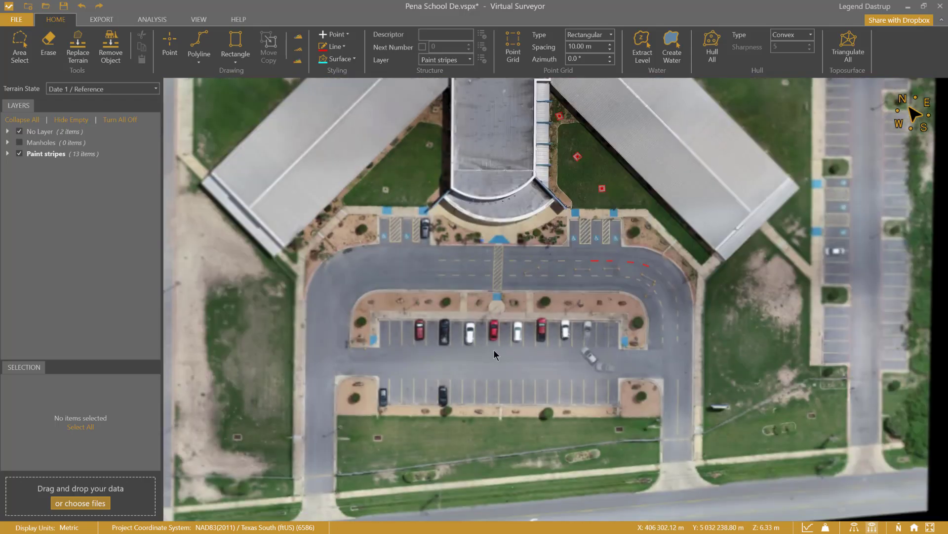
{"action": "scroll", "coordinate": [494, 355], "scroll_direction": "up", "scroll_amount": 6}
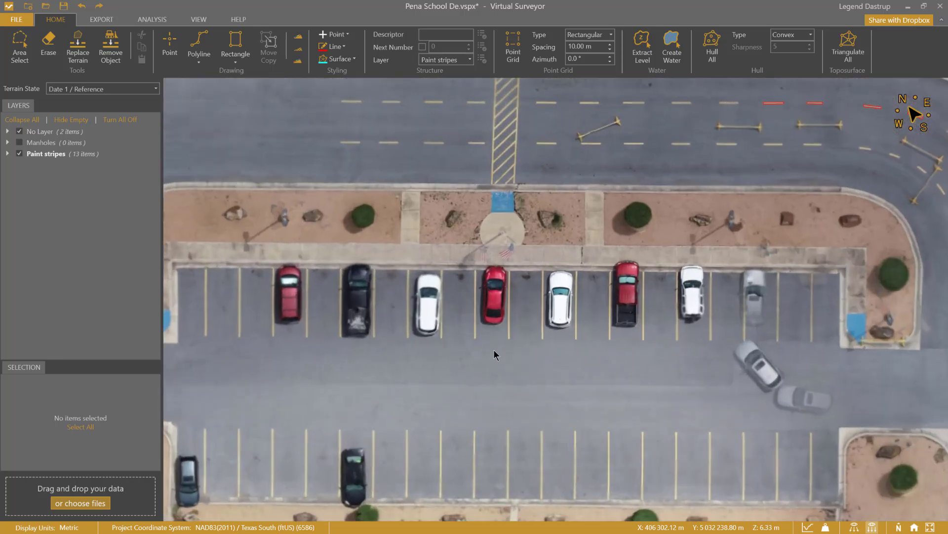
{"action": "left_click_drag", "start_coordinate": [508, 364], "coordinate": [551, 341]}
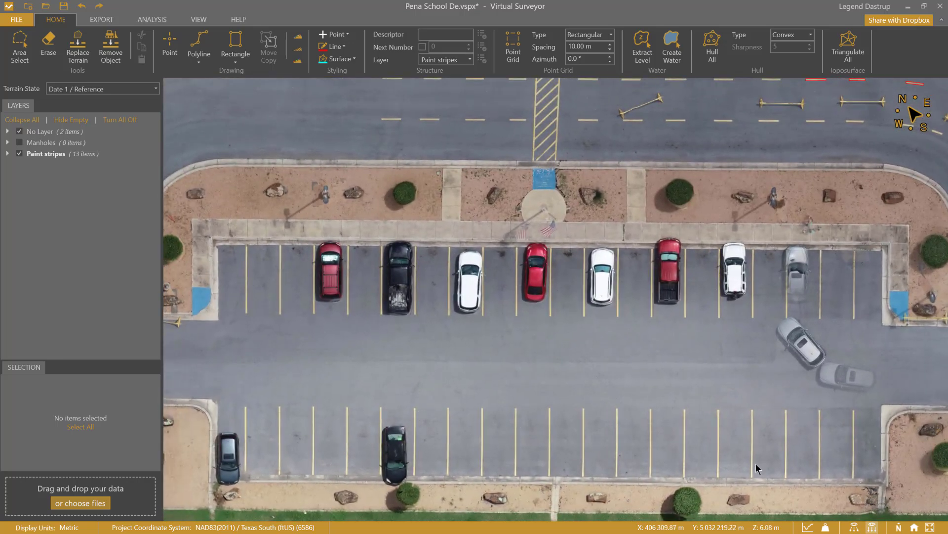
{"action": "left_click", "coordinate": [199, 45]}
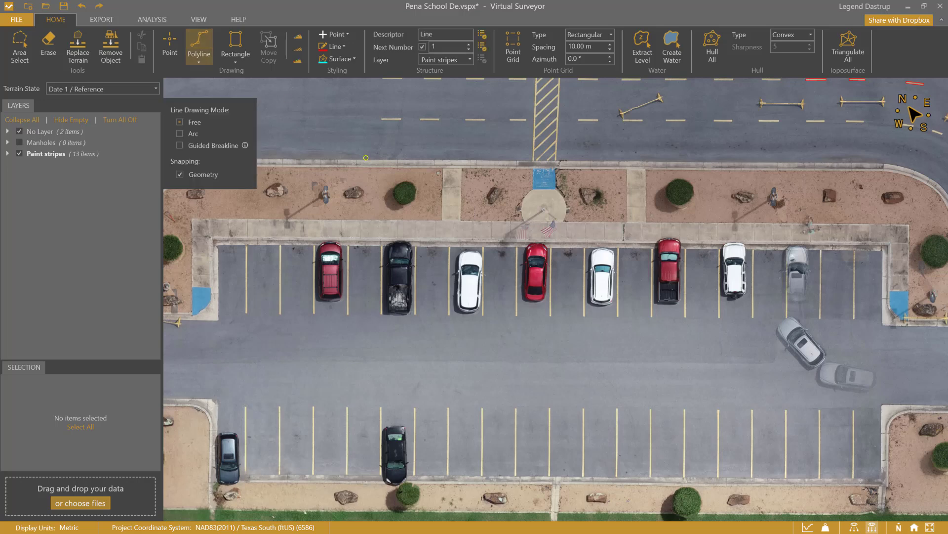
{"action": "scroll", "coordinate": [889, 492], "scroll_direction": "up", "scroll_amount": 6}
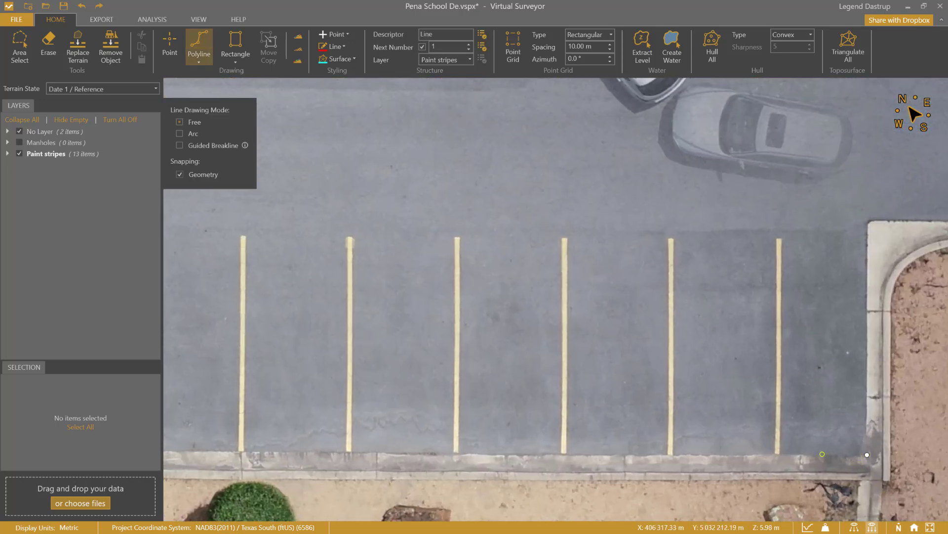
{"action": "left_click_drag", "start_coordinate": [234, 435], "coordinate": [908, 434]}
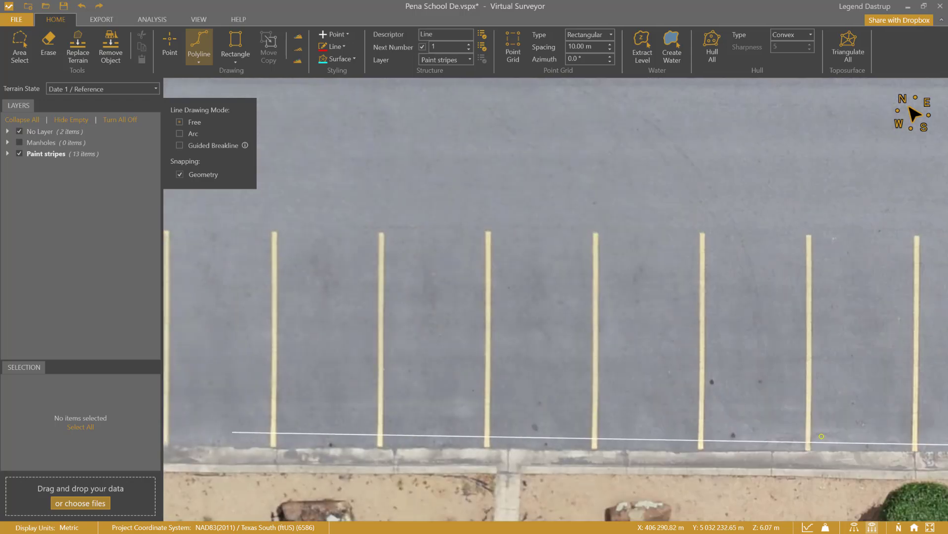
{"action": "left_click_drag", "start_coordinate": [232, 432], "coordinate": [821, 436]}
{"action": "left_click_drag", "start_coordinate": [215, 446], "coordinate": [583, 451]}
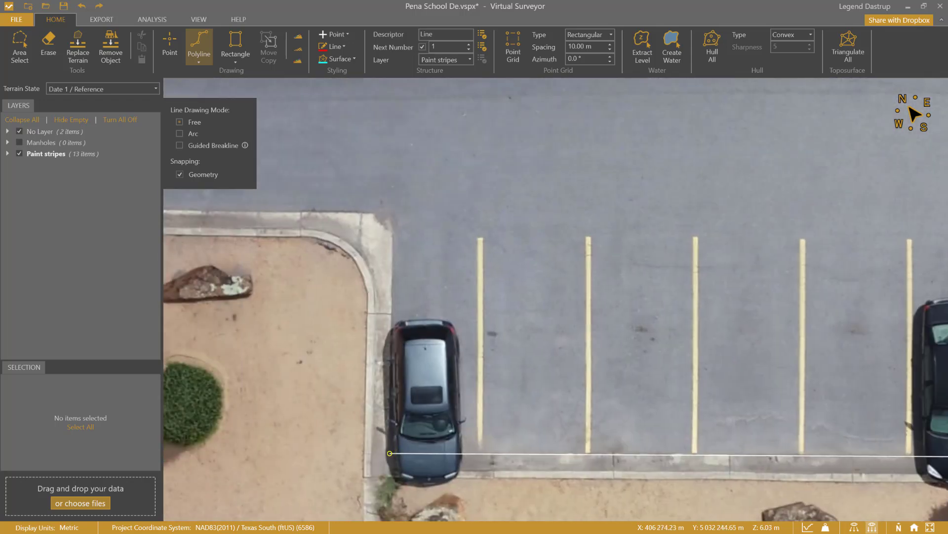
{"action": "double_click", "coordinate": [389, 453]}
Draw a line about 5.5 m long over the parking row's easternmost stripe, starting snapped to the curb line
{"action": "scroll", "coordinate": [600, 359], "scroll_direction": "down", "scroll_amount": 6}
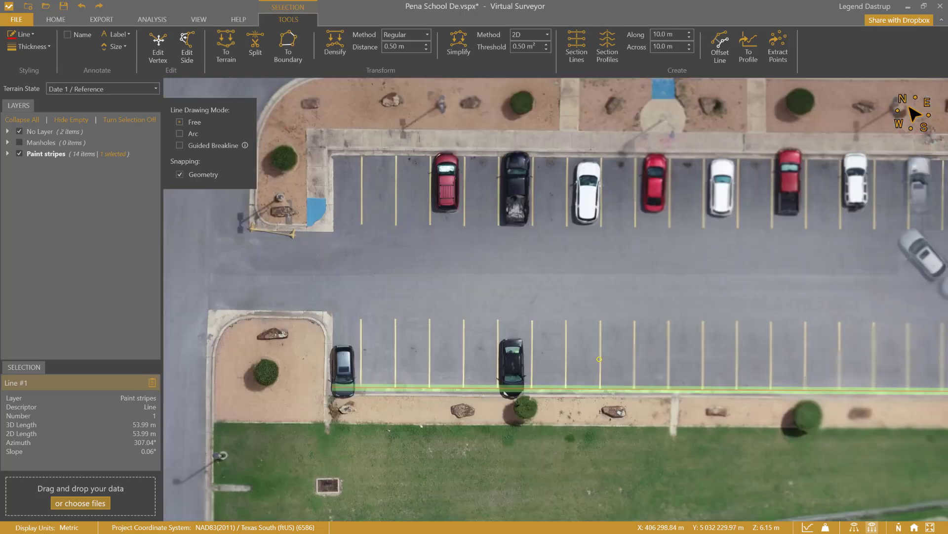
{"action": "left_click_drag", "start_coordinate": [600, 360], "coordinate": [416, 375]}
{"action": "scroll", "coordinate": [794, 392], "scroll_direction": "up", "scroll_amount": 8}
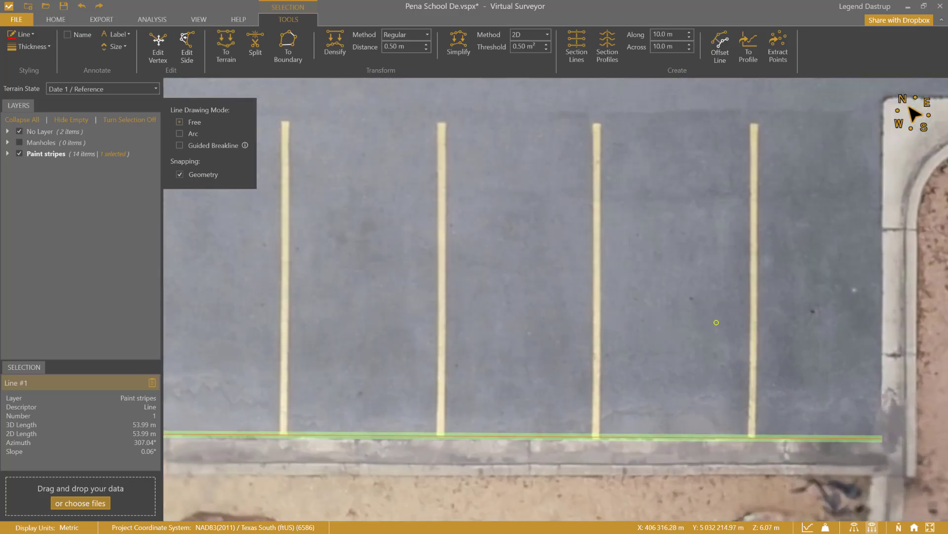
{"action": "left_click_drag", "start_coordinate": [717, 322], "coordinate": [679, 363]}
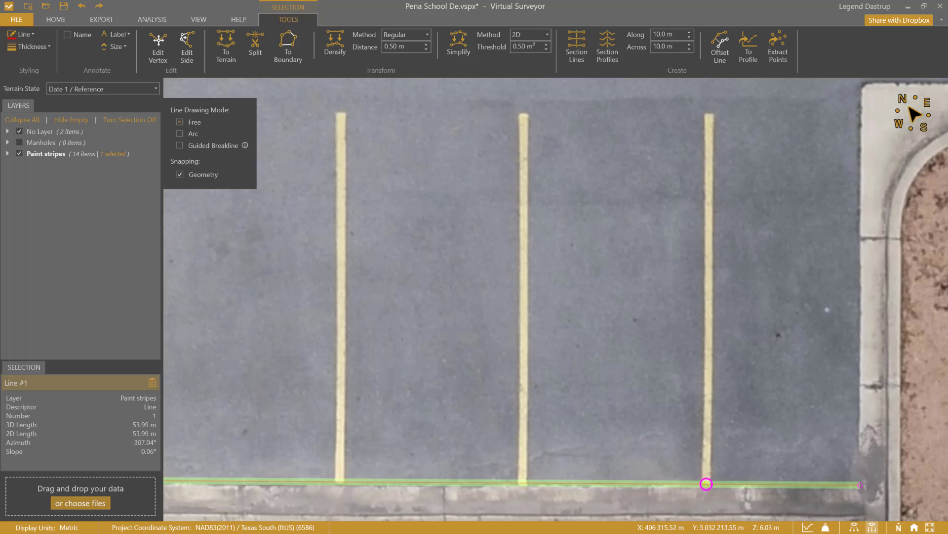
{"action": "left_click", "coordinate": [706, 484]}
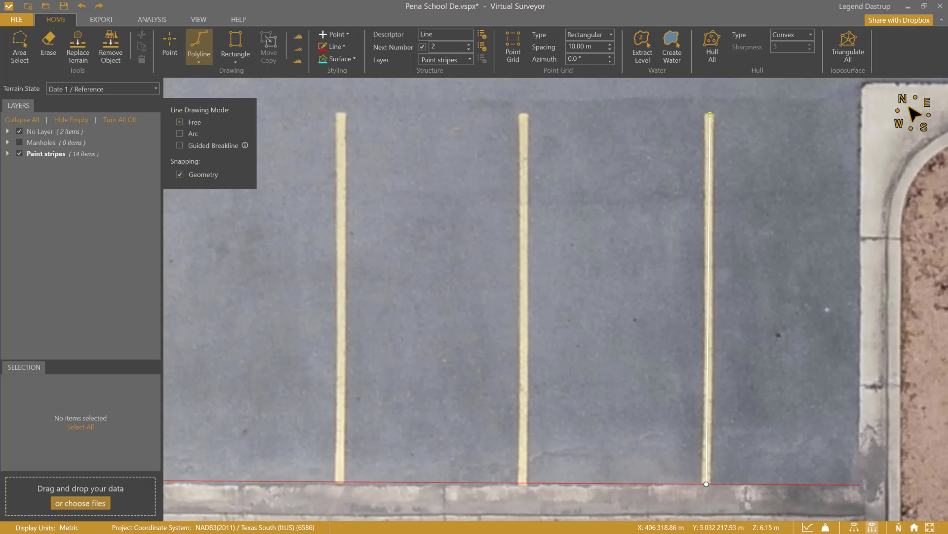
{"action": "left_click", "coordinate": [710, 114]}
{"action": "right_click", "coordinate": [708, 138]}
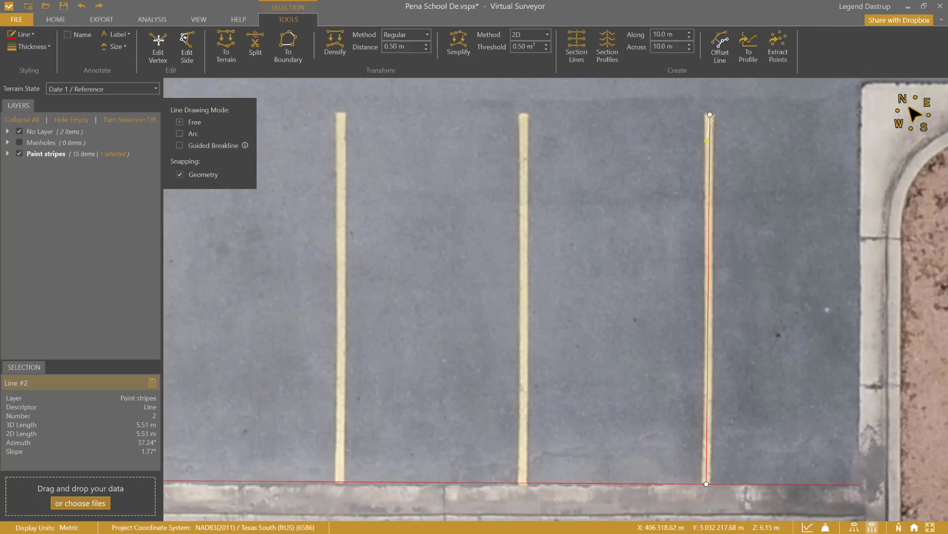
Copy the stripe line onto the two neighbouring parking stripes, snapping each copy to the curb line
{"action": "right_click", "coordinate": [710, 145]}
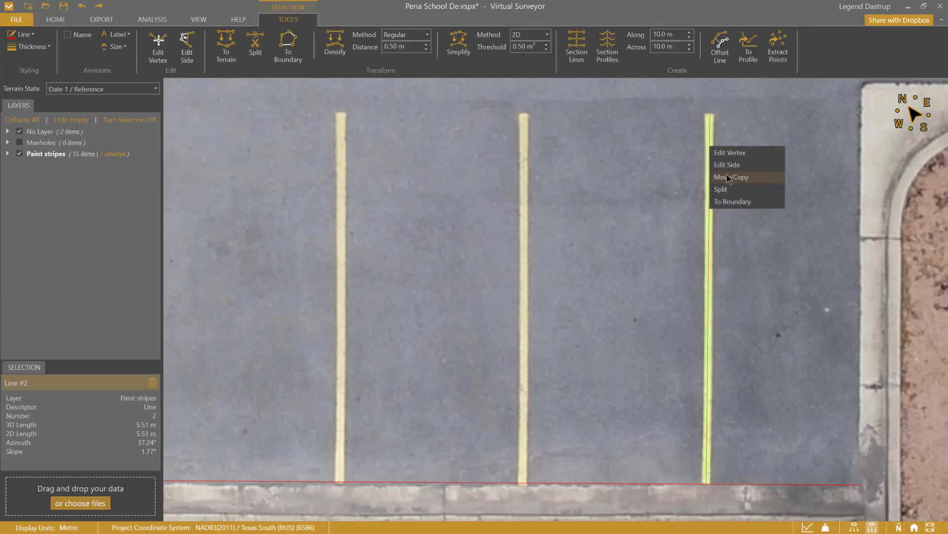
{"action": "left_click", "coordinate": [729, 176]}
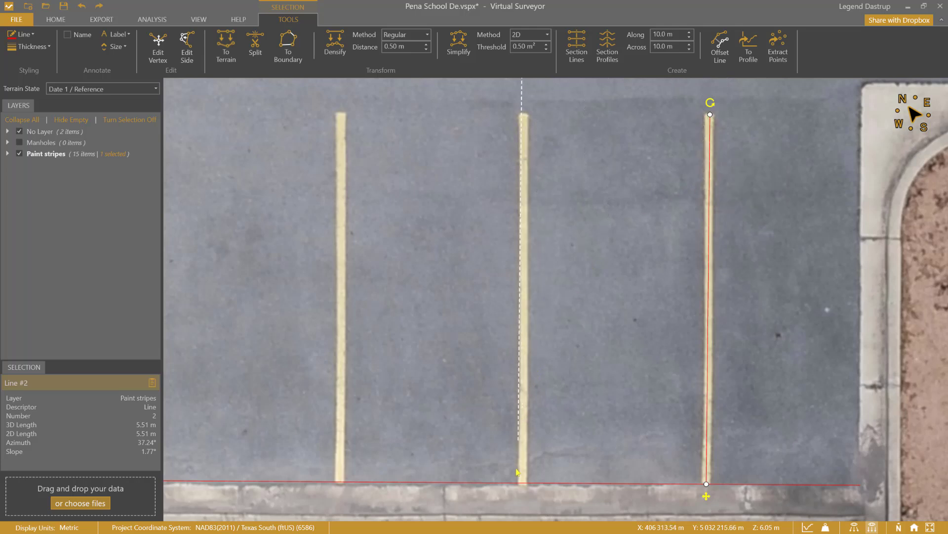
{"action": "left_click", "coordinate": [523, 484]}
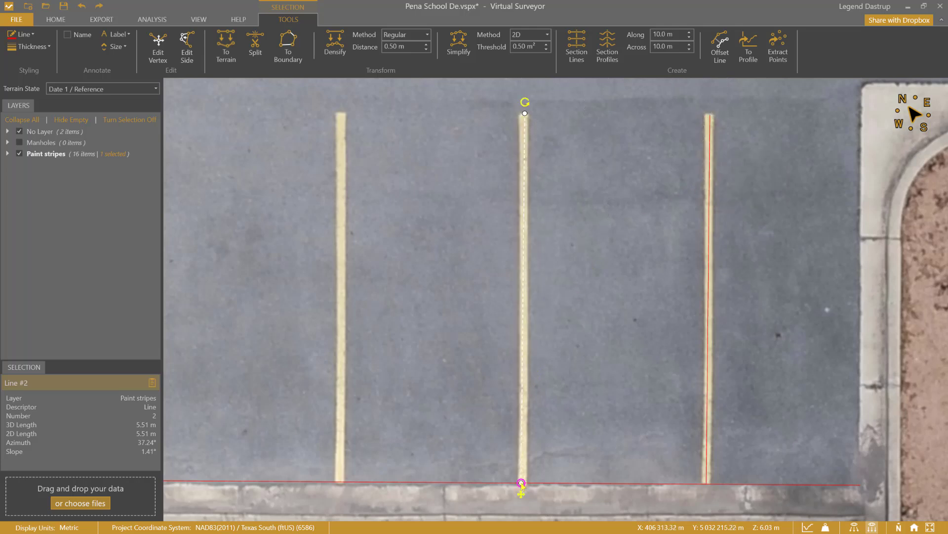
{"action": "left_click", "coordinate": [339, 483]}
{"action": "right_click", "coordinate": [428, 436]}
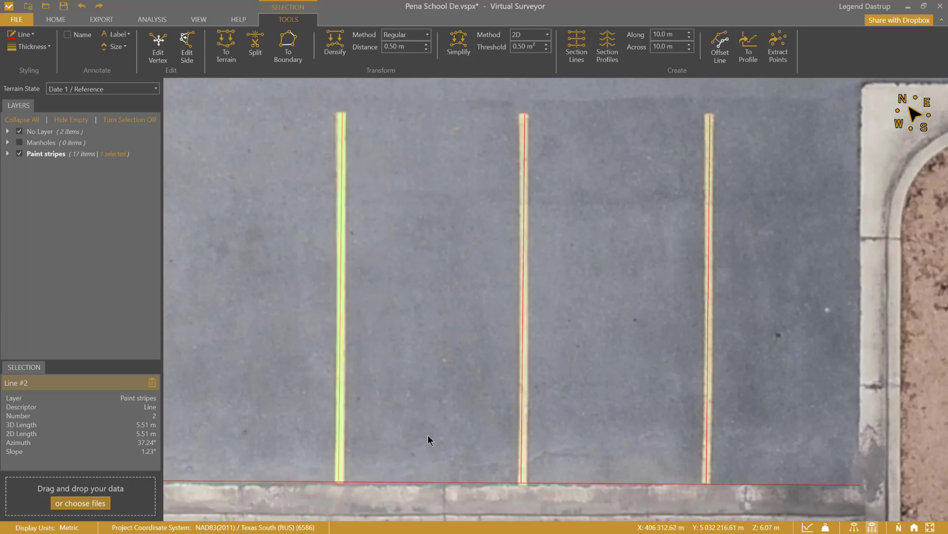
Select the three stripe lines and copy them onto the next three stripes, using the curb end of the innermost line as base point
{"action": "scroll", "coordinate": [427, 435], "scroll_direction": "down", "scroll_amount": 2}
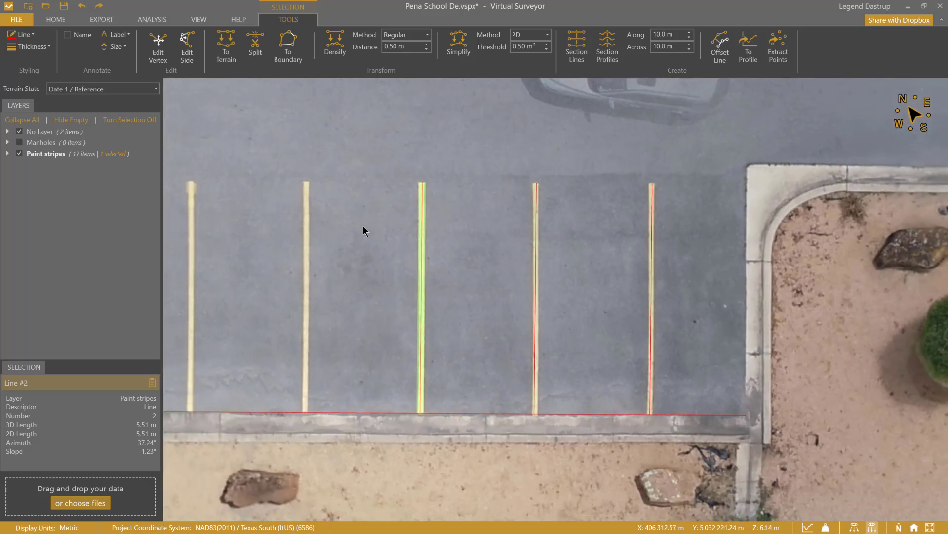
{"action": "left_click_drag", "start_coordinate": [363, 227], "coordinate": [699, 319]}
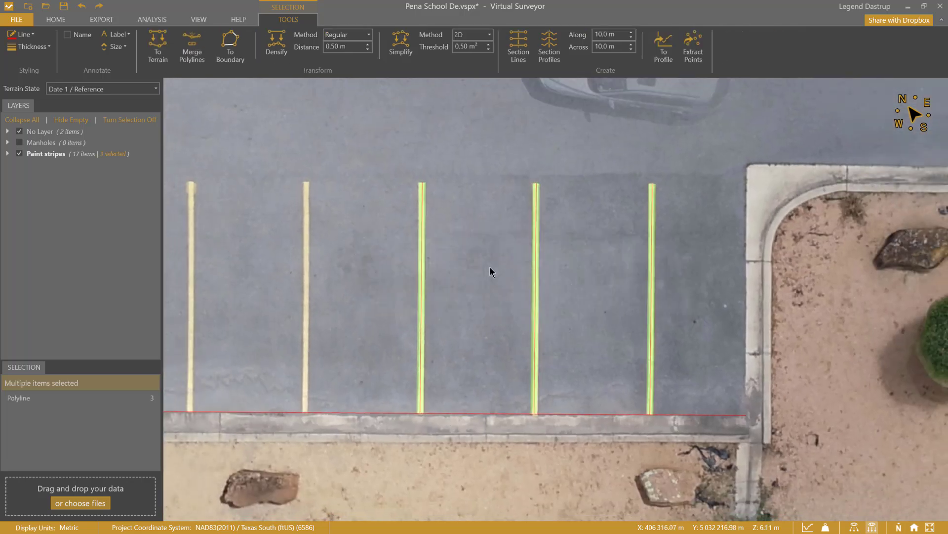
{"action": "right_click", "coordinate": [421, 250]}
{"action": "left_click", "coordinate": [431, 254]}
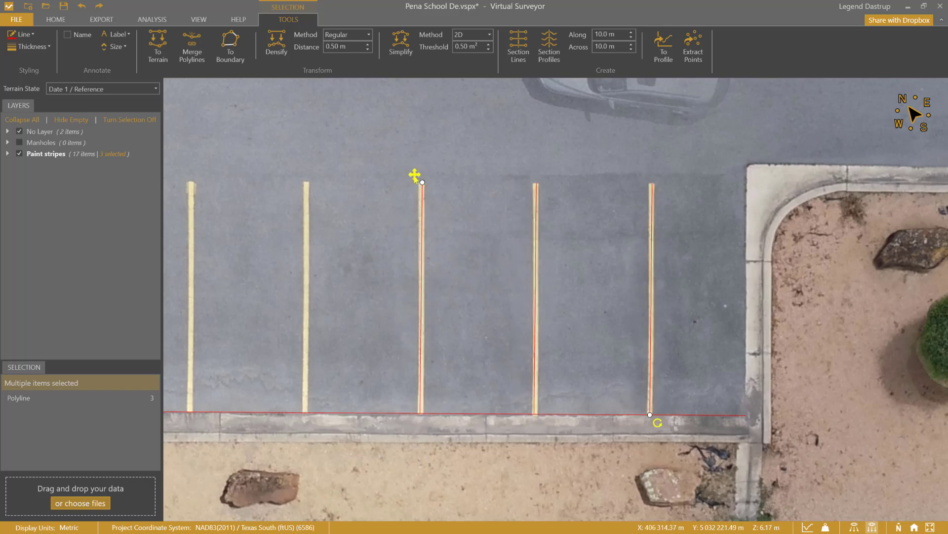
{"action": "left_click", "coordinate": [422, 183]}
{"action": "left_click_drag", "start_coordinate": [423, 183], "coordinate": [416, 212]}
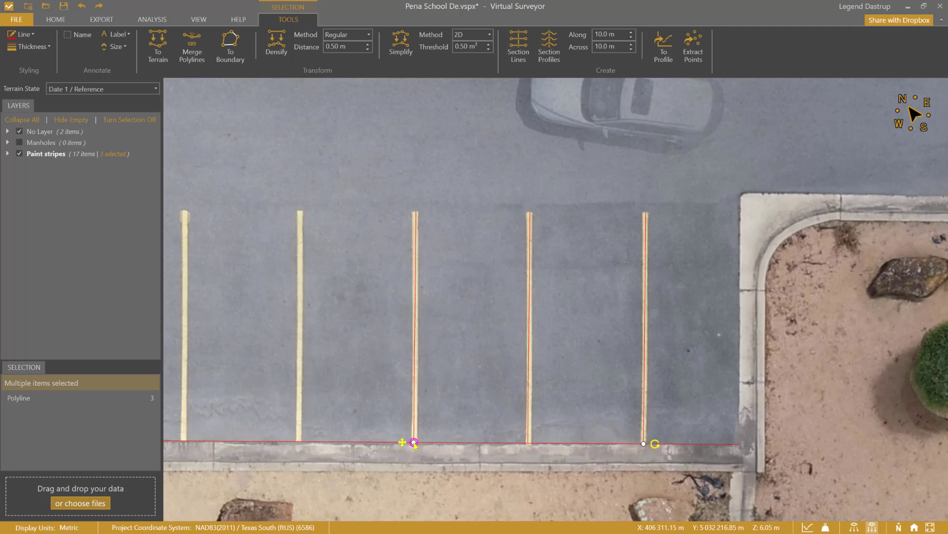
{"action": "left_click_drag", "start_coordinate": [405, 418], "coordinate": [560, 339]}
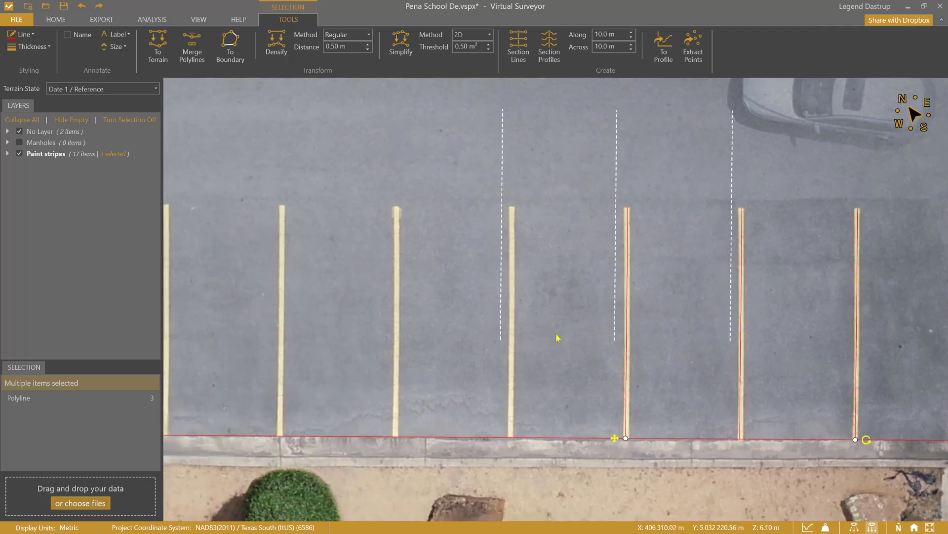
{"action": "left_click_drag", "start_coordinate": [405, 406], "coordinate": [353, 430]}
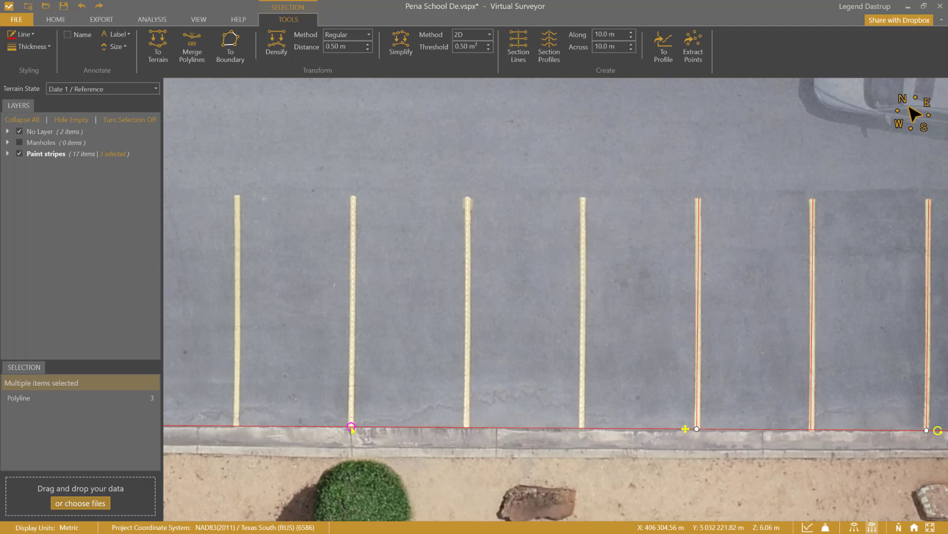
{"action": "left_click", "coordinate": [353, 427]}
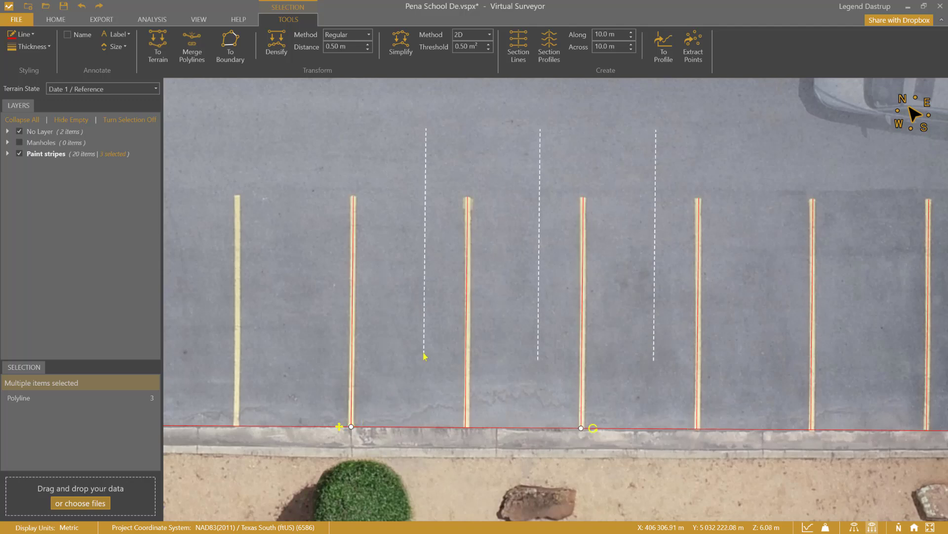
{"action": "key", "text": "Escape"}
Select all six stripe lines and copy them together onto the next six stripes along the curb line
{"action": "scroll", "coordinate": [423, 353], "scroll_direction": "down", "scroll_amount": 5}
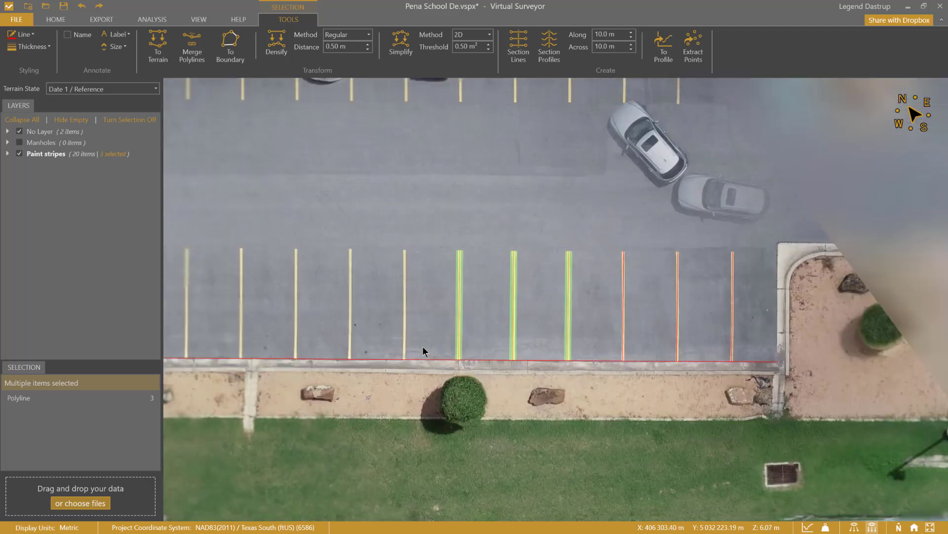
{"action": "left_click_drag", "start_coordinate": [419, 275], "coordinate": [737, 308]}
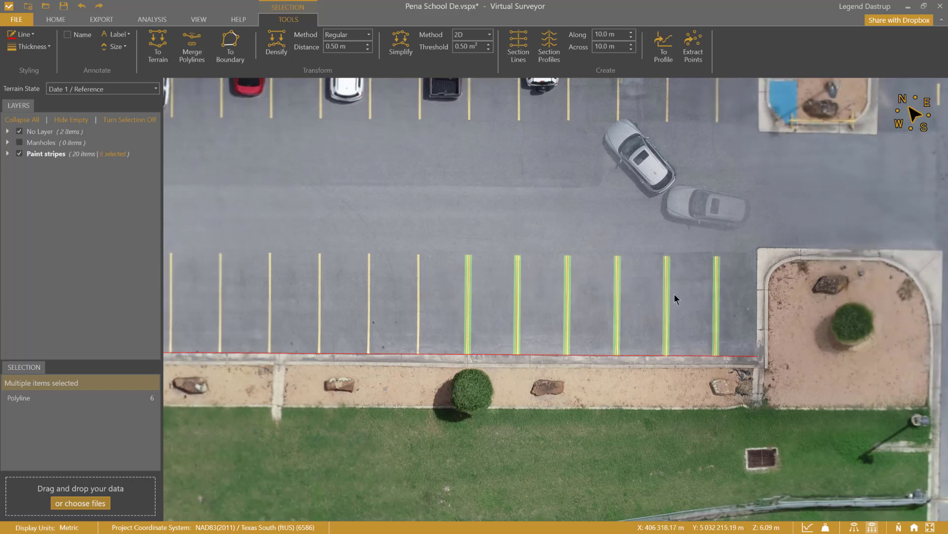
{"action": "right_click", "coordinate": [617, 275]}
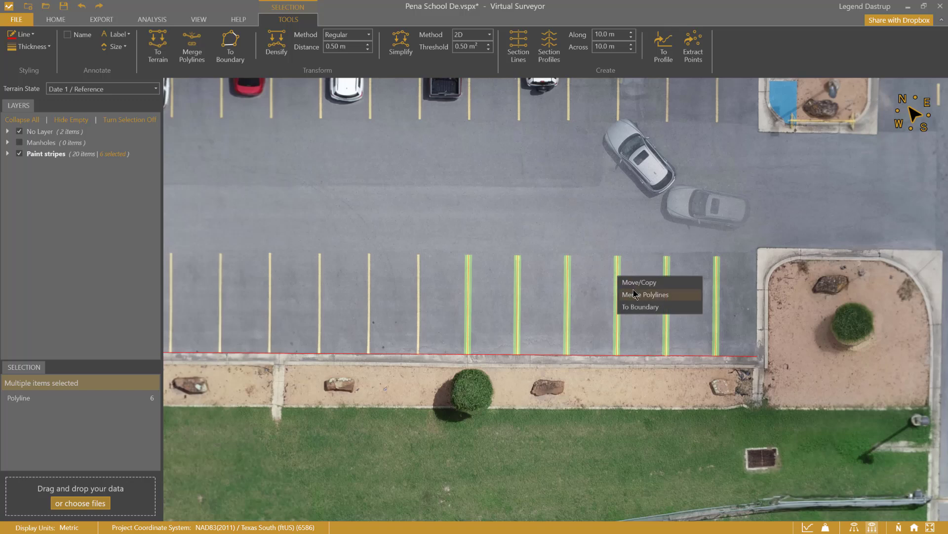
{"action": "left_click", "coordinate": [639, 282]}
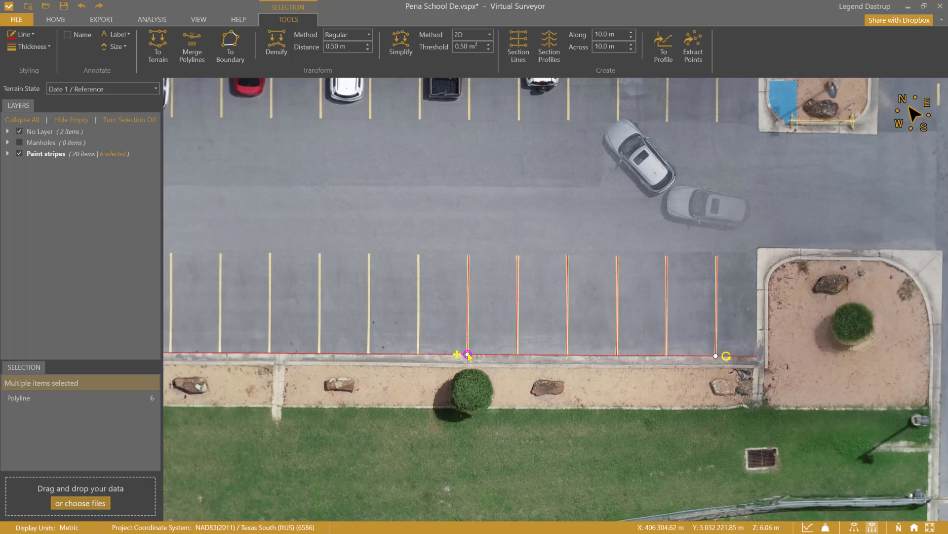
{"action": "left_click_drag", "start_coordinate": [471, 259], "coordinate": [648, 317]}
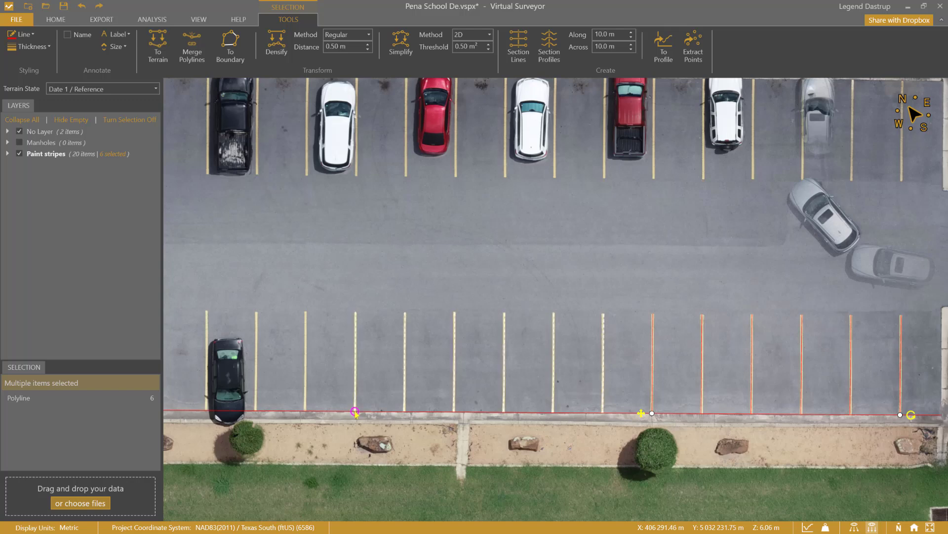
{"action": "left_click", "coordinate": [355, 412]}
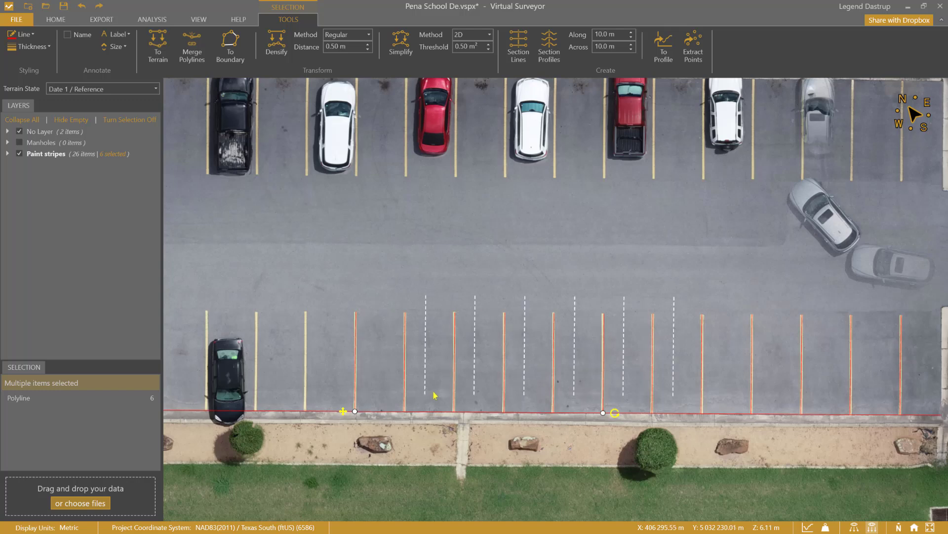
{"action": "left_click_drag", "start_coordinate": [378, 368], "coordinate": [584, 359]}
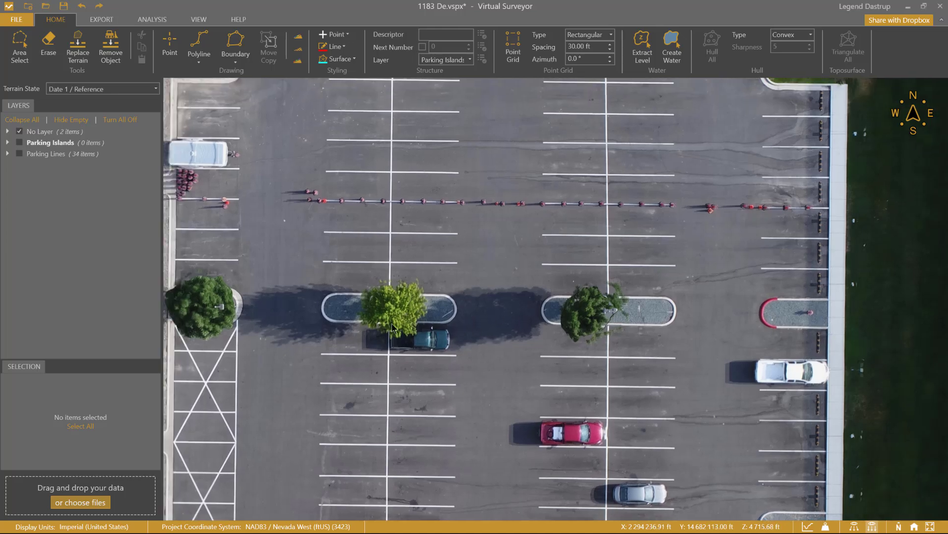
Draw an arc about 13 ft long around the rounded west end of the parking island under the light-green tree
{"action": "scroll", "coordinate": [391, 320], "scroll_direction": "up", "scroll_amount": 1}
{"action": "scroll", "coordinate": [392, 324], "scroll_direction": "up", "scroll_amount": 5}
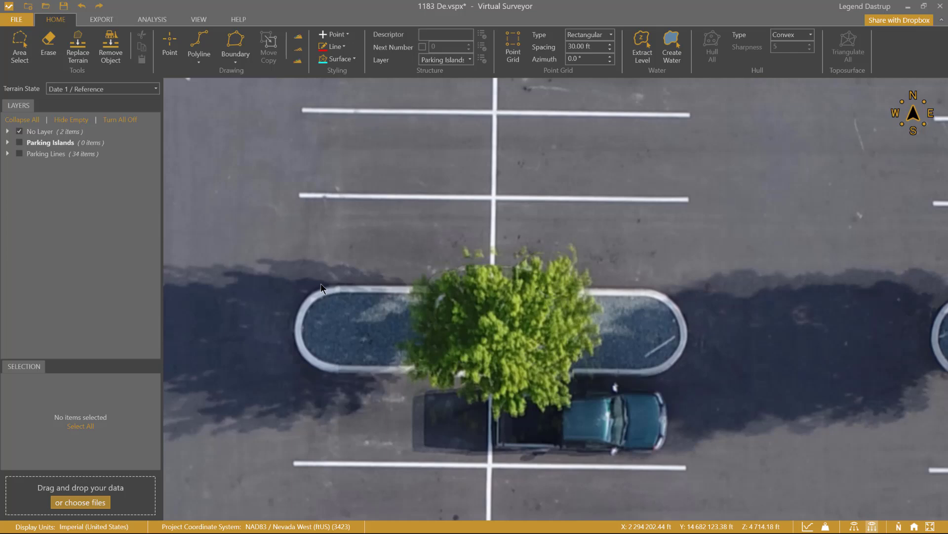
{"action": "right_click", "coordinate": [317, 247]}
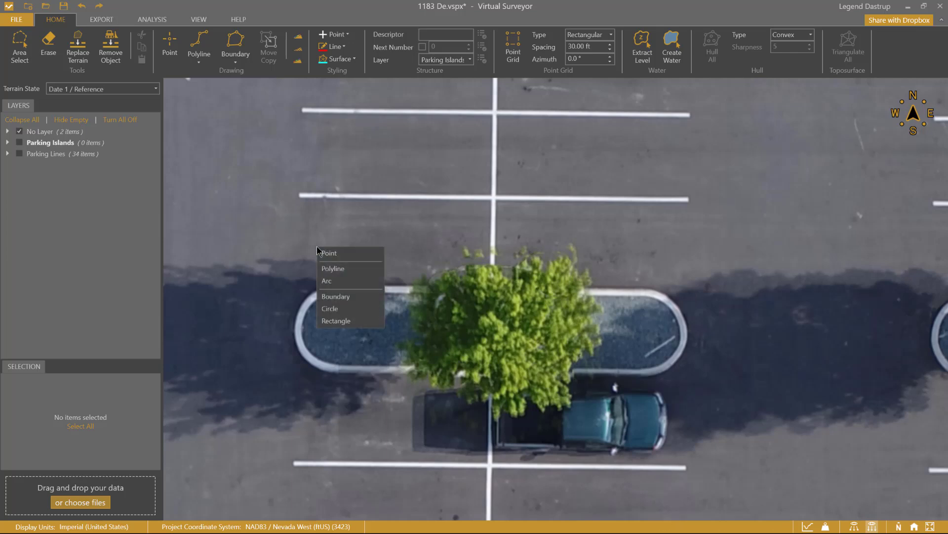
{"action": "left_click", "coordinate": [333, 281]}
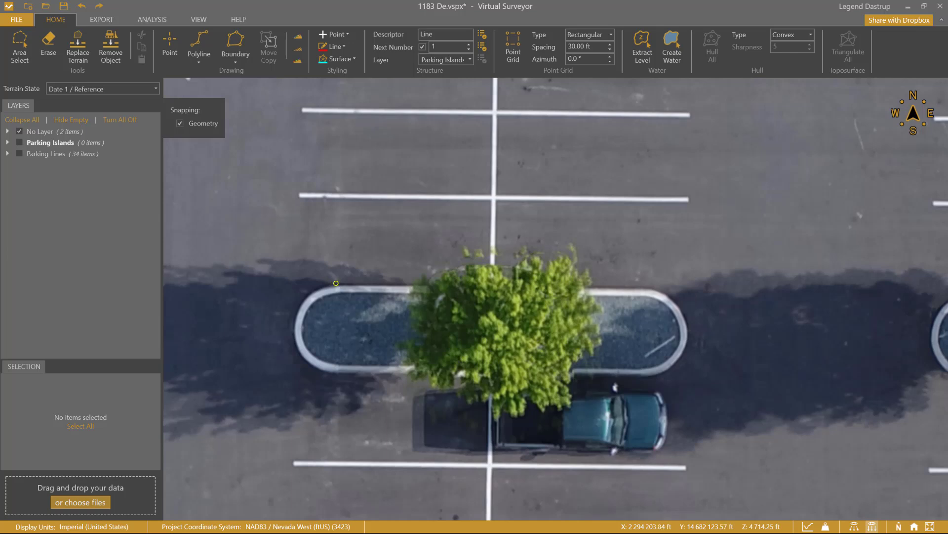
{"action": "left_click", "coordinate": [340, 289]}
{"action": "left_click", "coordinate": [338, 370]}
{"action": "left_click", "coordinate": [296, 351]}
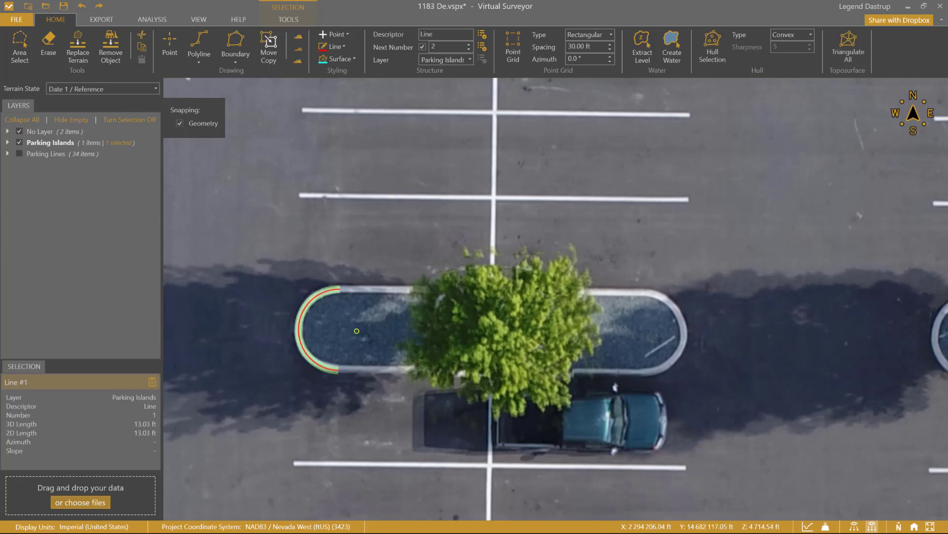
Copy the arc to the island's east end and rotate the copy to follow the opposite rounded curb
{"action": "right_click", "coordinate": [336, 289]}
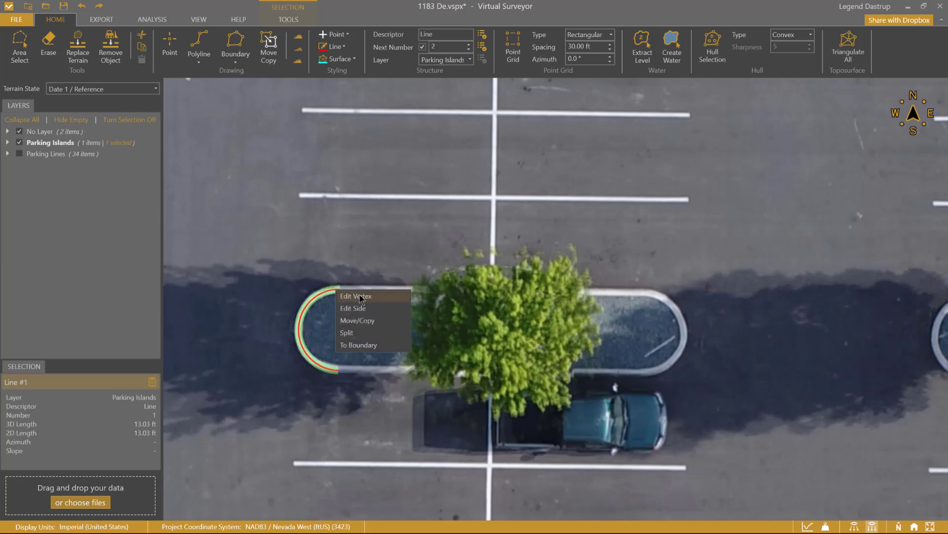
{"action": "left_click", "coordinate": [363, 321]}
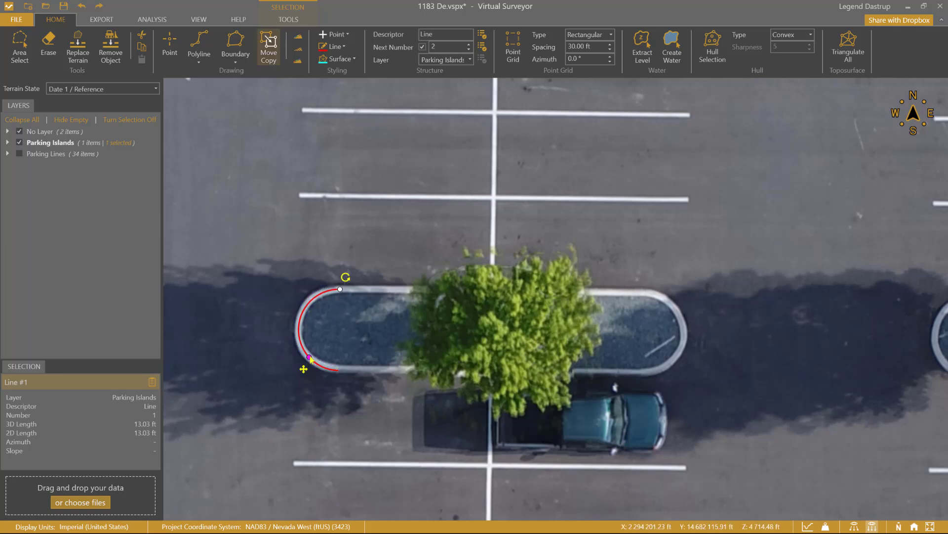
{"action": "left_click_drag", "start_coordinate": [334, 369], "coordinate": [646, 295]}
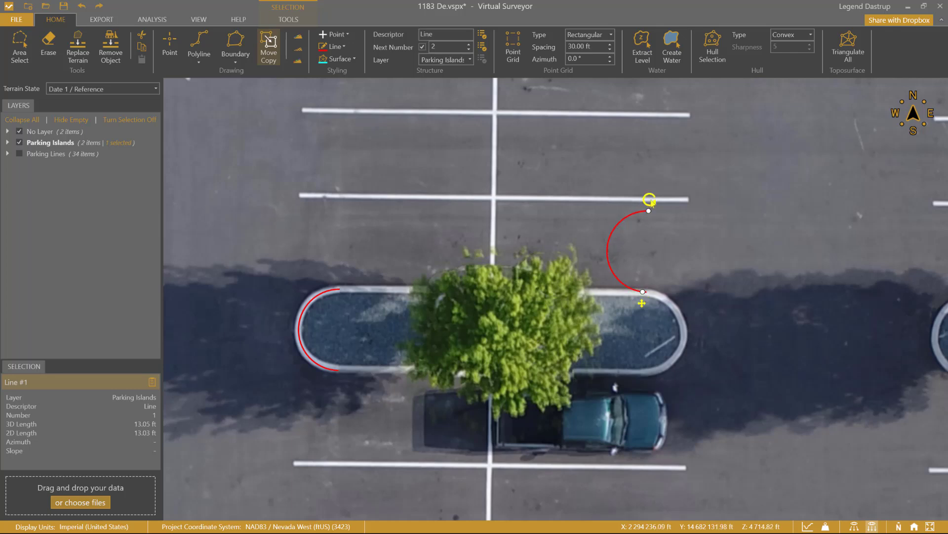
{"action": "left_click_drag", "start_coordinate": [649, 202], "coordinate": [641, 380]}
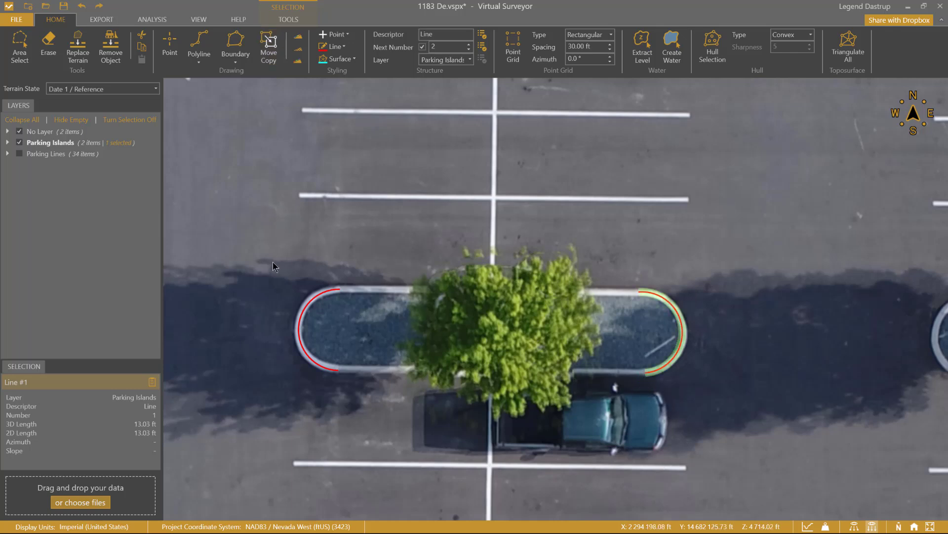
Select both end arcs and convert them into one closed island boundary
{"action": "left_click_drag", "start_coordinate": [262, 245], "coordinate": [692, 387]}
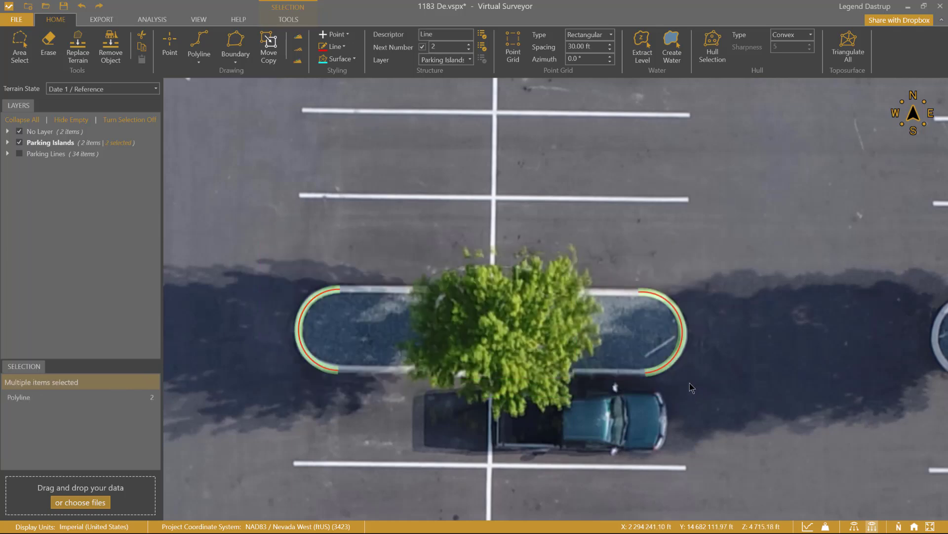
{"action": "right_click", "coordinate": [663, 298]}
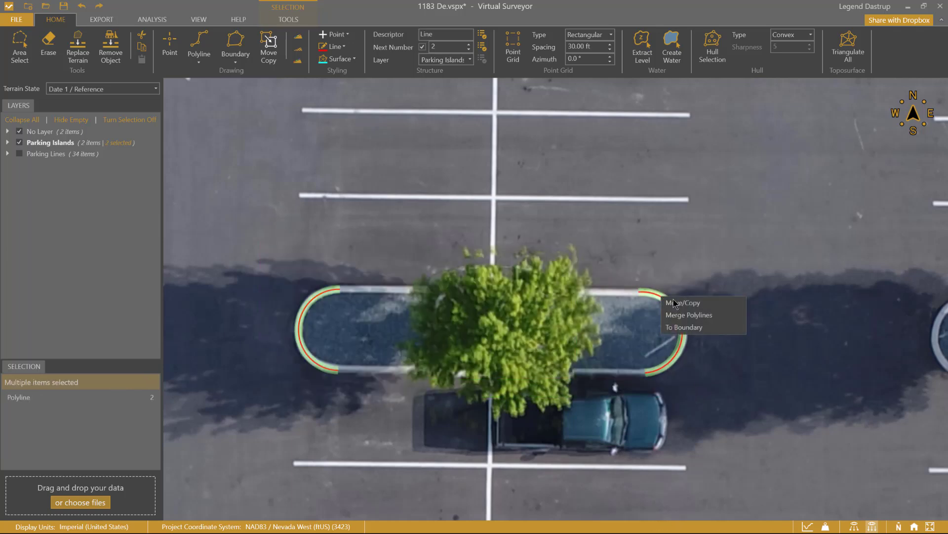
{"action": "left_click", "coordinate": [684, 327]}
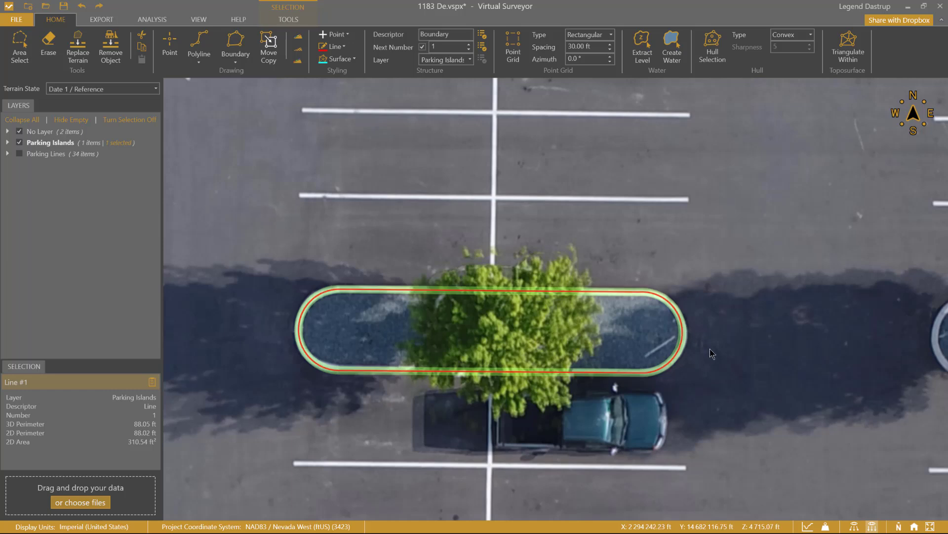
Copy the island boundary onto the next parking island to the east, using a point on its rounded end as reference
{"action": "left_click_drag", "start_coordinate": [716, 333], "coordinate": [581, 321]}
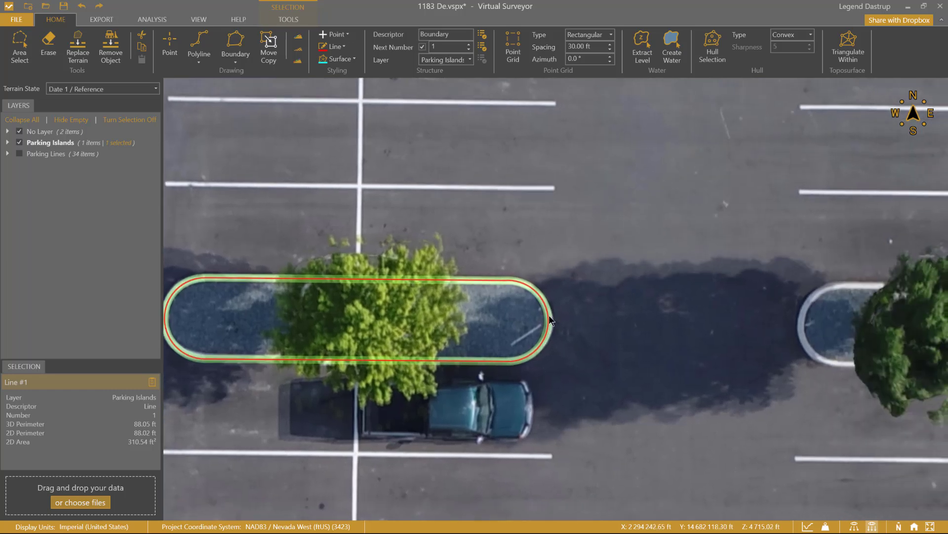
{"action": "right_click", "coordinate": [548, 317]}
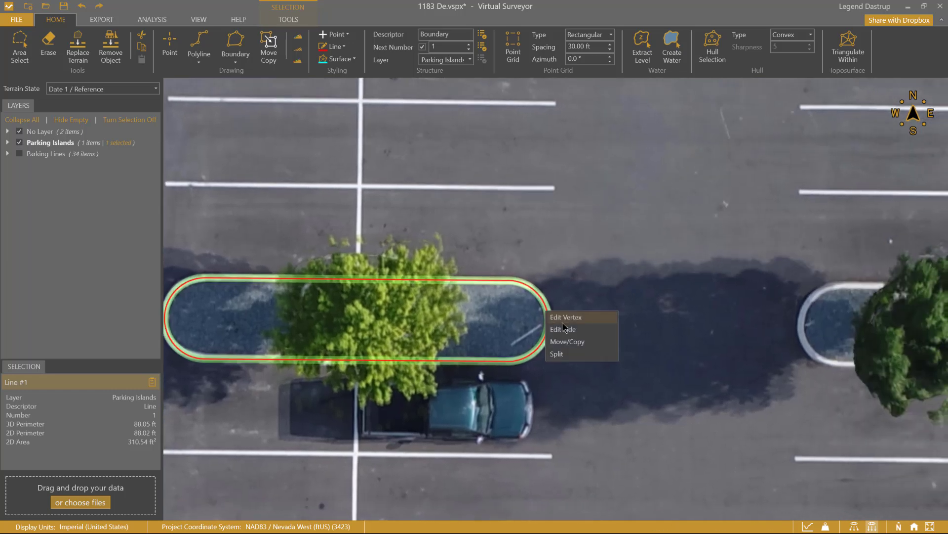
{"action": "left_click", "coordinate": [582, 341]}
{"action": "left_click_drag", "start_coordinate": [785, 297], "coordinate": [447, 272]}
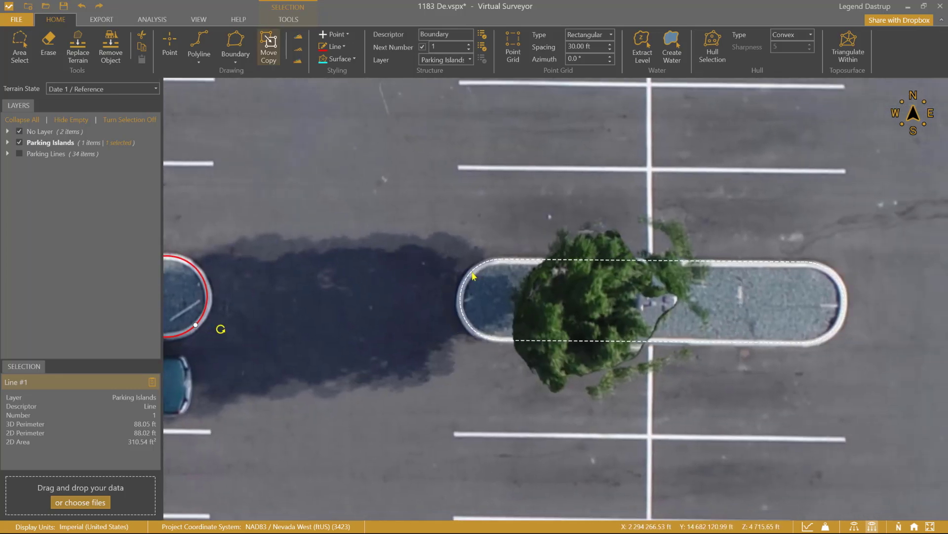
{"action": "left_click", "coordinate": [473, 276]}
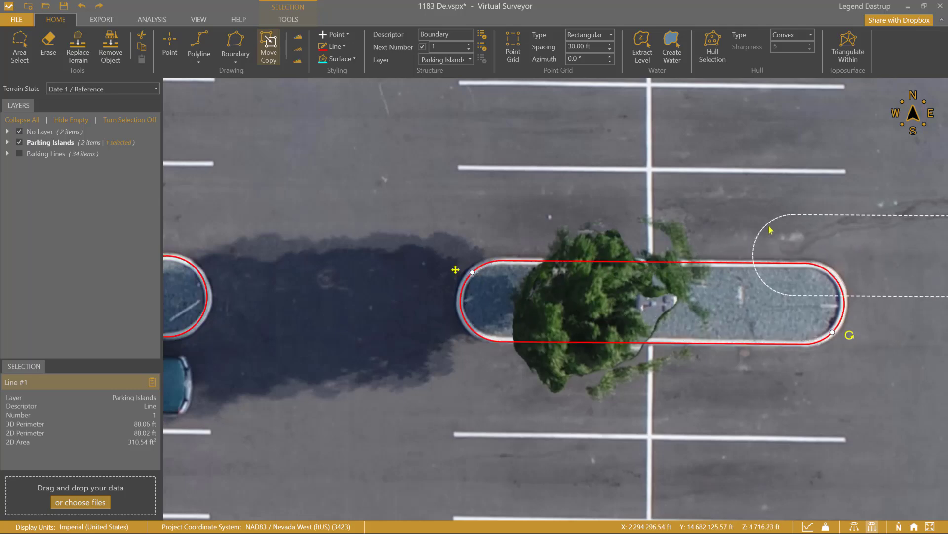
Place another copy of the boundary on the easternmost island, aligned with its red rounded curb
{"action": "left_click_drag", "start_coordinate": [766, 230], "coordinate": [436, 226]}
{"action": "left_click_drag", "start_coordinate": [712, 244], "coordinate": [449, 245]}
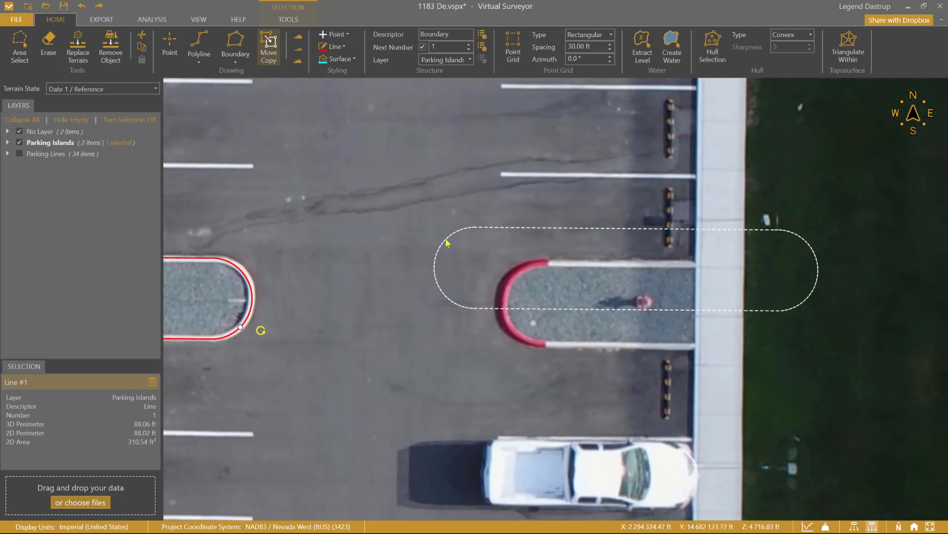
{"action": "left_click", "coordinate": [514, 276]}
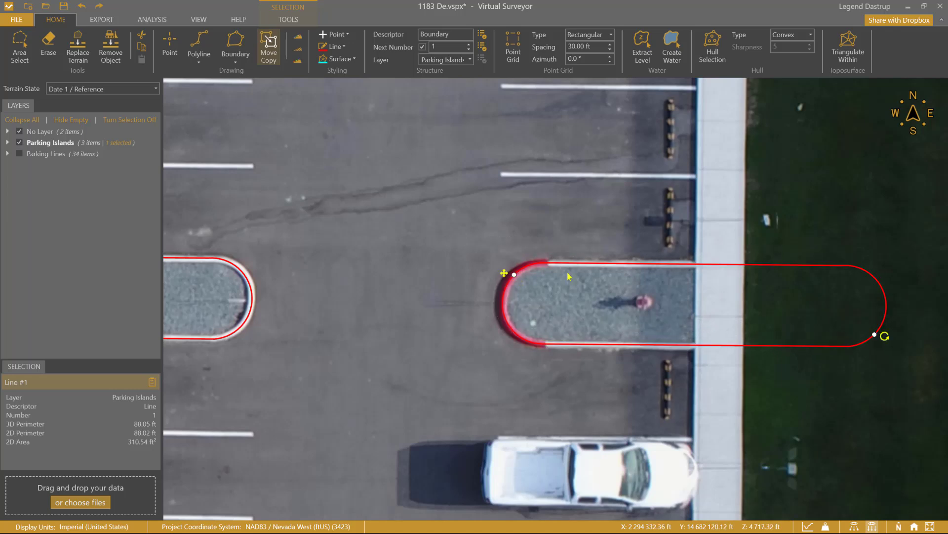
Split the easternmost island's boundary at both crossings with the sidewalk edge and delete the part extending over the sidewalk and grass
{"action": "right_click", "coordinate": [680, 267]}
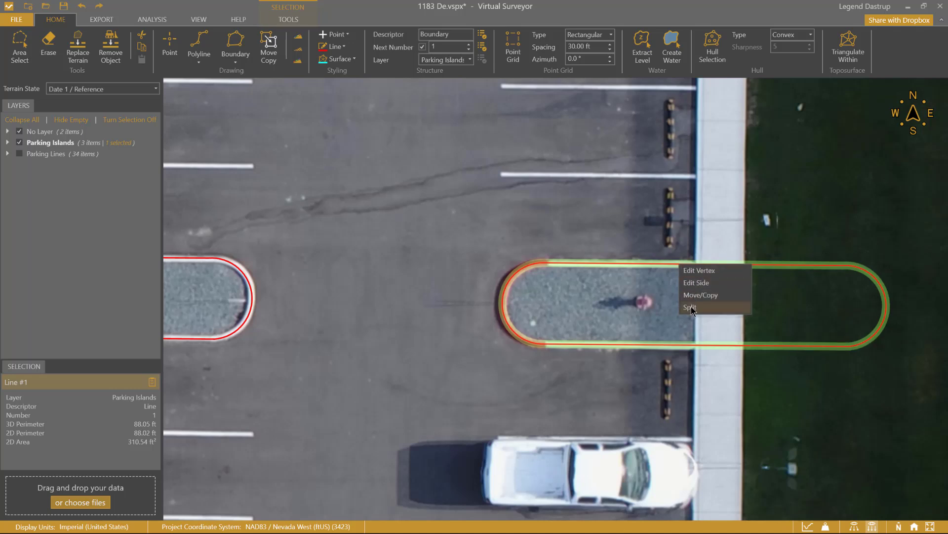
{"action": "left_click", "coordinate": [689, 307]}
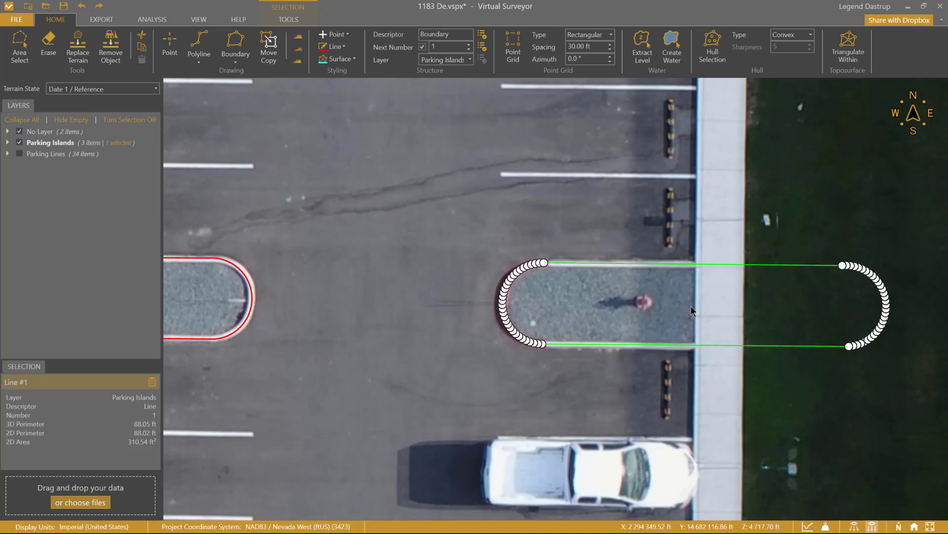
{"action": "left_click", "coordinate": [694, 264]}
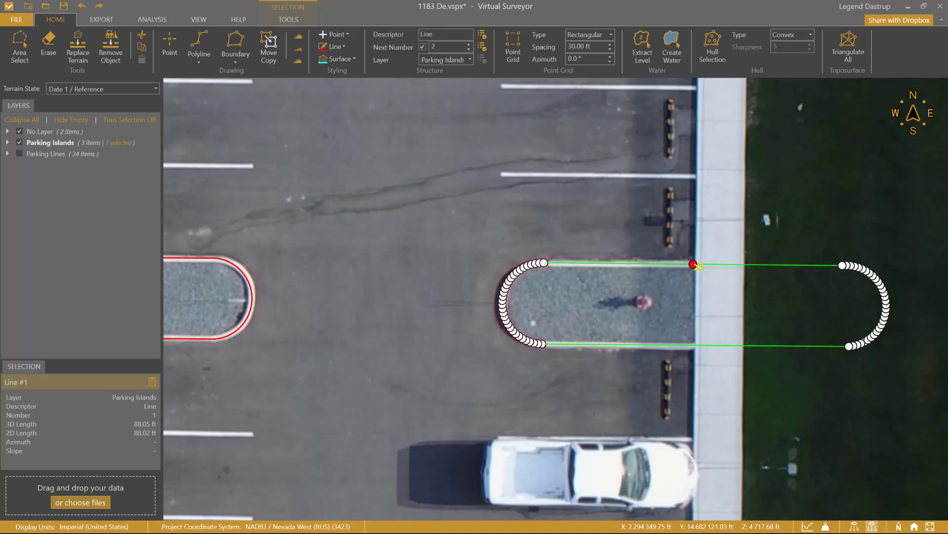
{"action": "left_click", "coordinate": [693, 345]}
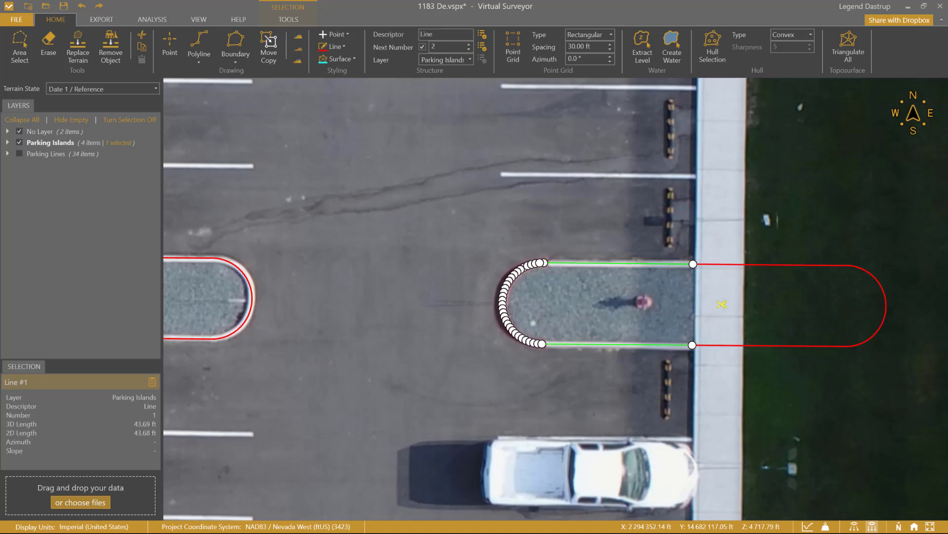
{"action": "key", "text": "Escape"}
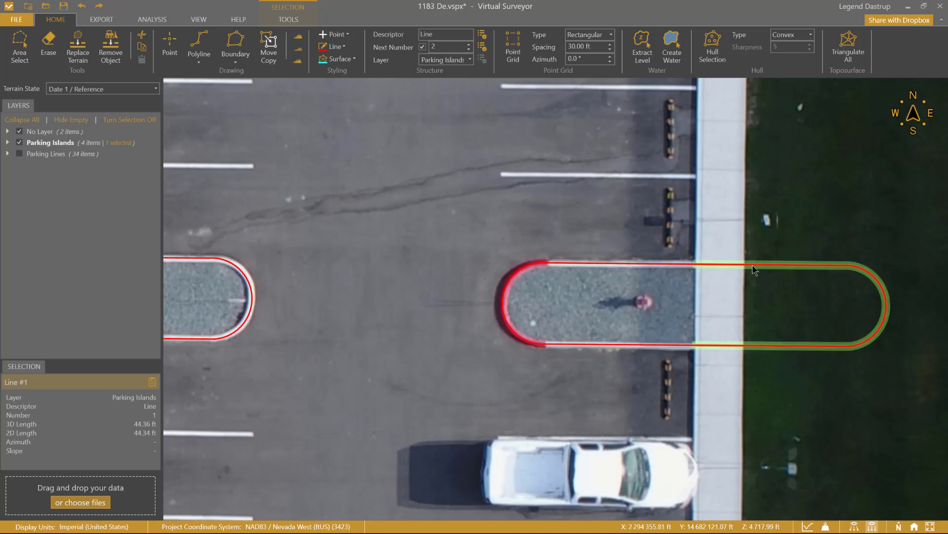
{"action": "left_click", "coordinate": [751, 264]}
{"action": "key", "text": "Delete"}
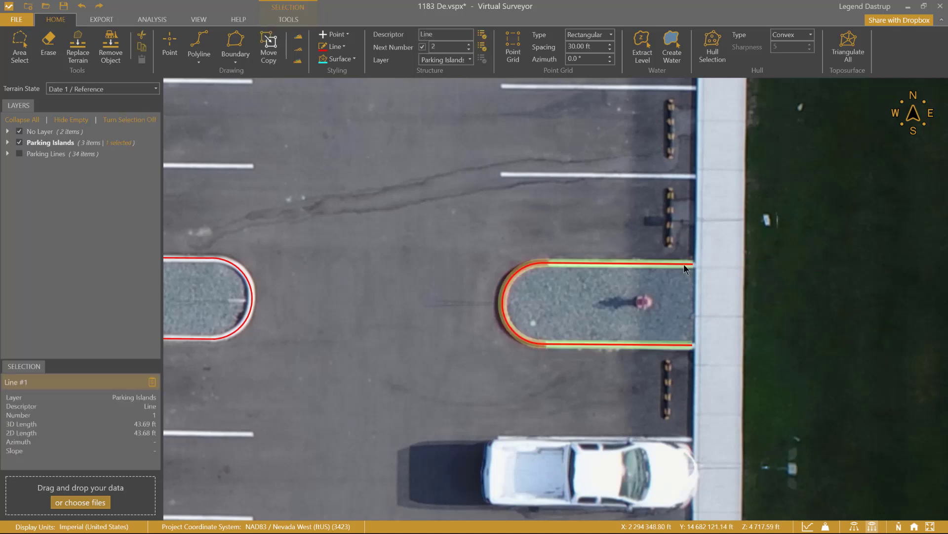
Convert the remaining open line of the easternmost island into a closed boundary and clear the selection
{"action": "right_click", "coordinate": [684, 263]}
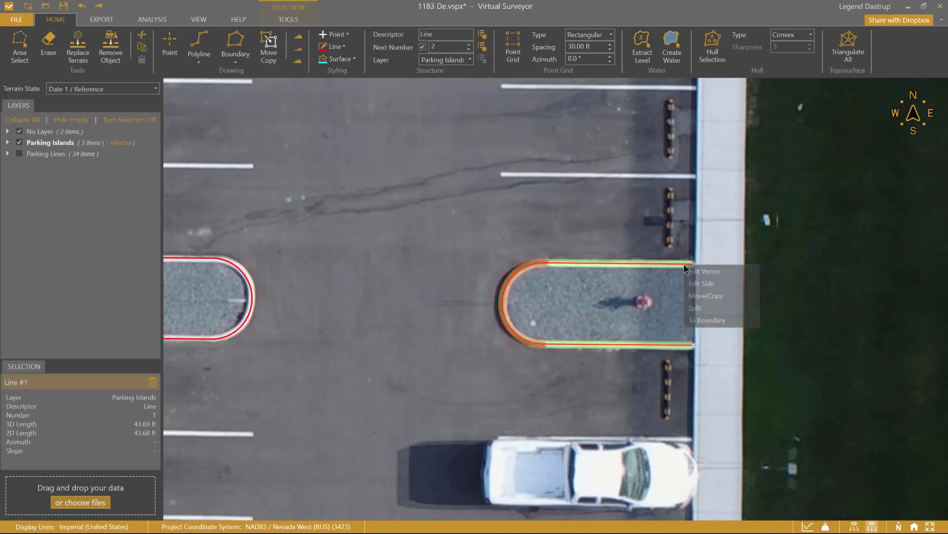
{"action": "left_click", "coordinate": [710, 320]}
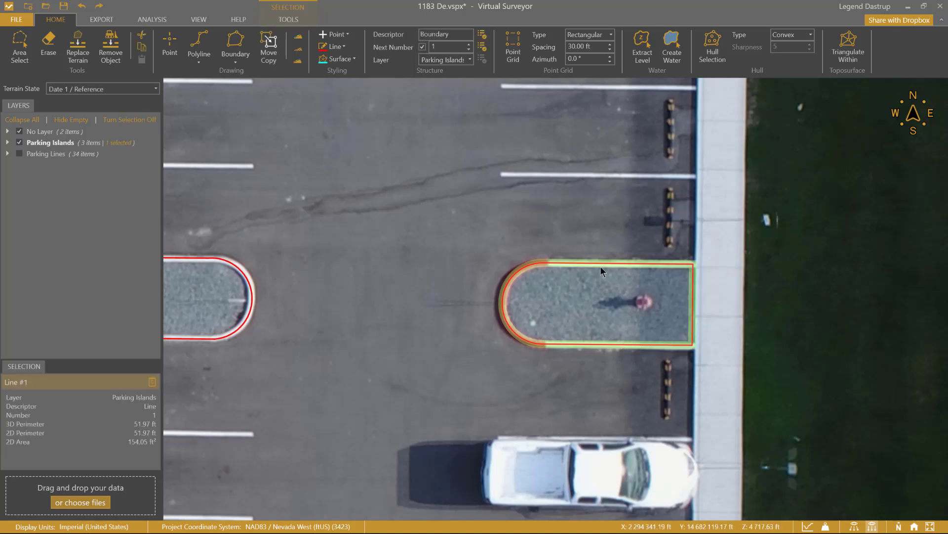
{"action": "left_click", "coordinate": [465, 219]}
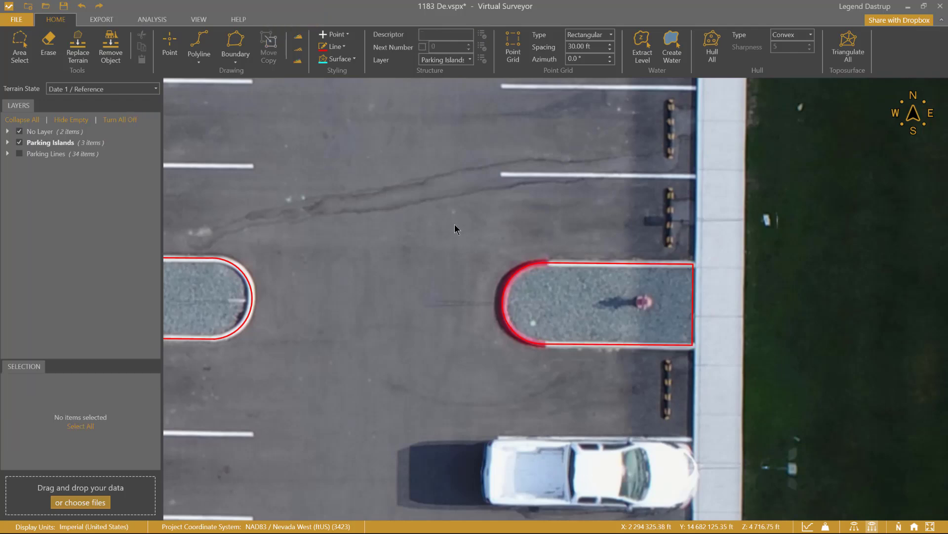
{"action": "scroll", "coordinate": [553, 238], "scroll_direction": "down", "scroll_amount": 5}
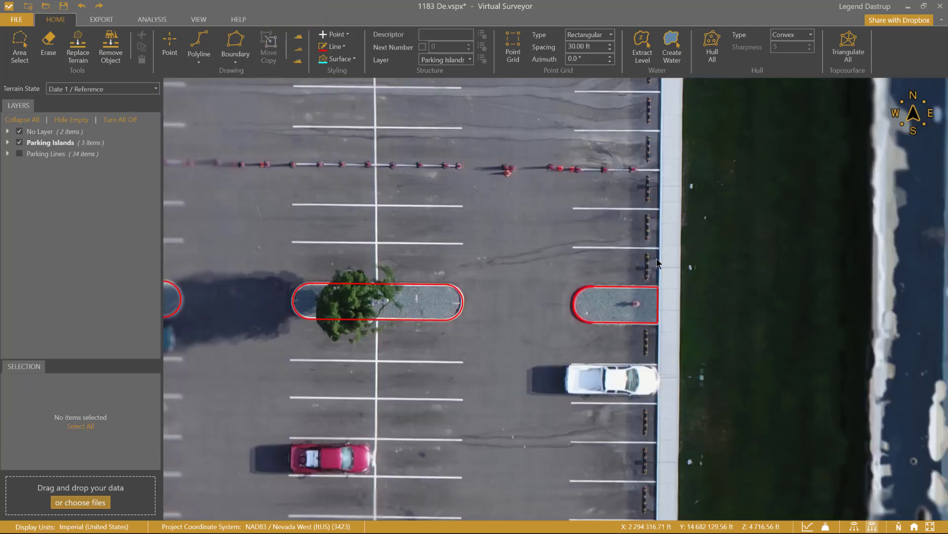
{"action": "left_click_drag", "start_coordinate": [518, 258], "coordinate": [591, 256]}
{"action": "left_click_drag", "start_coordinate": [476, 203], "coordinate": [544, 215]}
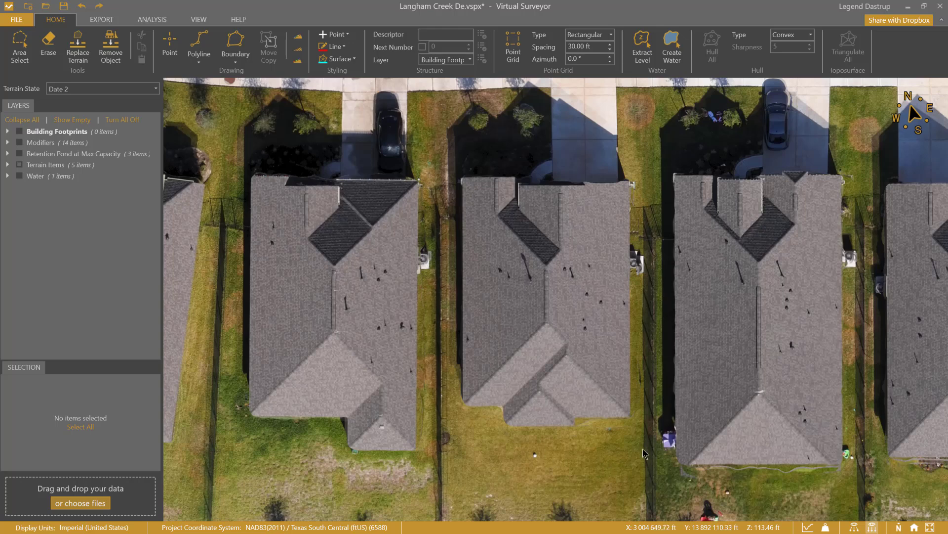
Try to trace the middle house's roof outline corner by corner as a boundary on the Building Footprints layer
{"action": "left_click", "coordinate": [234, 46]}
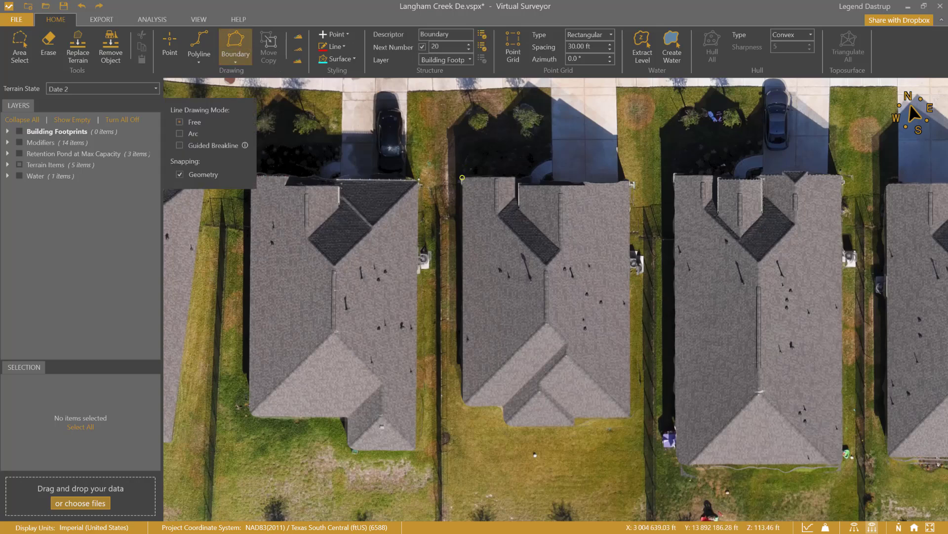
{"action": "left_click", "coordinate": [461, 178]}
{"action": "left_click", "coordinate": [462, 405]}
{"action": "left_click", "coordinate": [502, 408]}
{"action": "left_click", "coordinate": [505, 424]}
{"action": "left_click", "coordinate": [574, 426]}
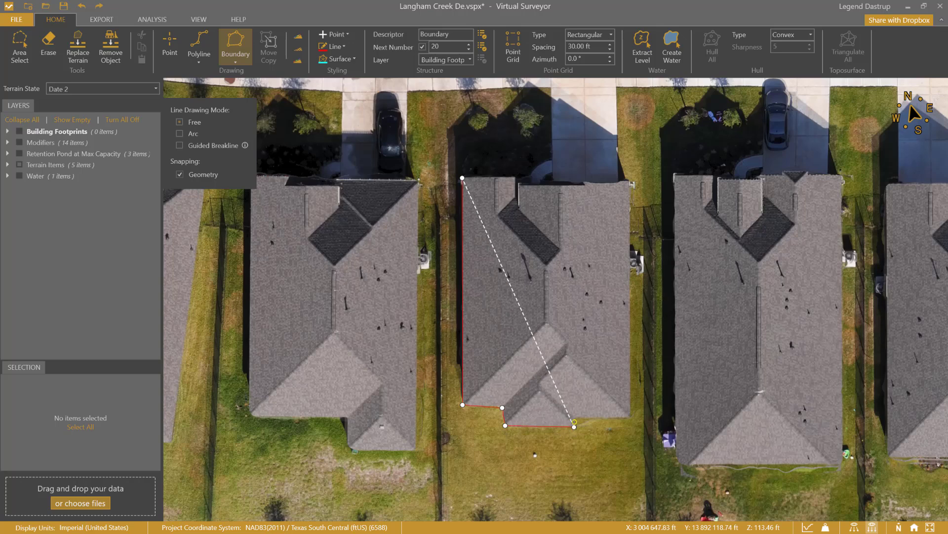
{"action": "left_click", "coordinate": [575, 418]}
{"action": "left_click", "coordinate": [629, 418]}
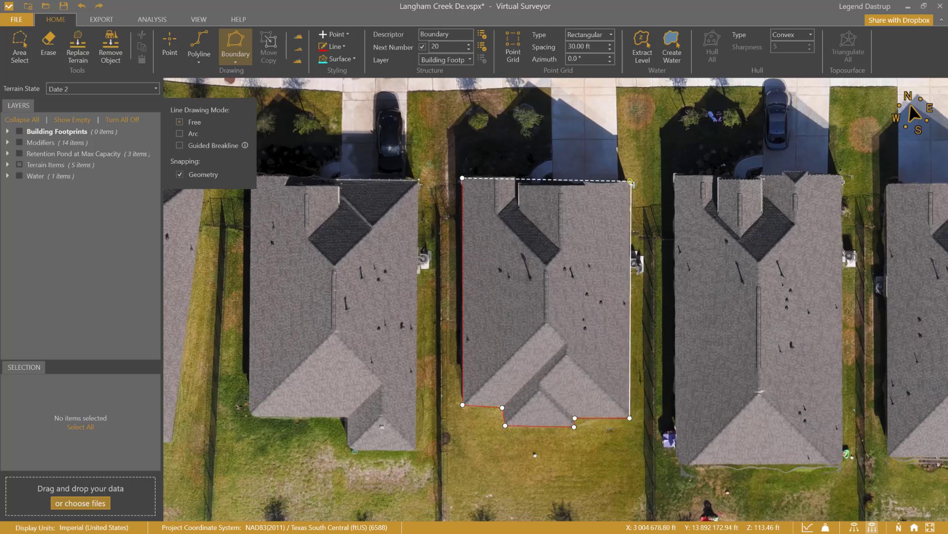
{"action": "left_click", "coordinate": [631, 181]}
{"action": "left_click", "coordinate": [520, 180]}
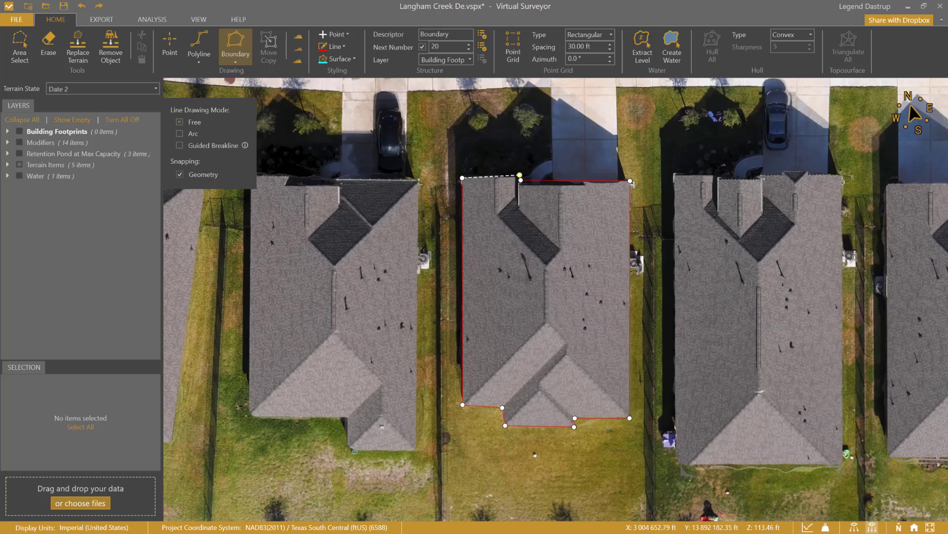
{"action": "double_click", "coordinate": [520, 175]}
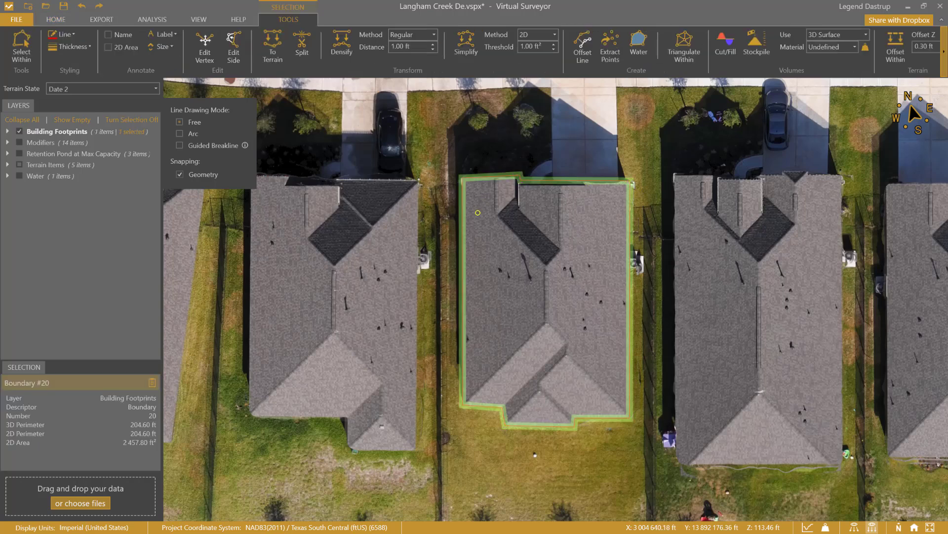
{"action": "key", "text": "Escape"}
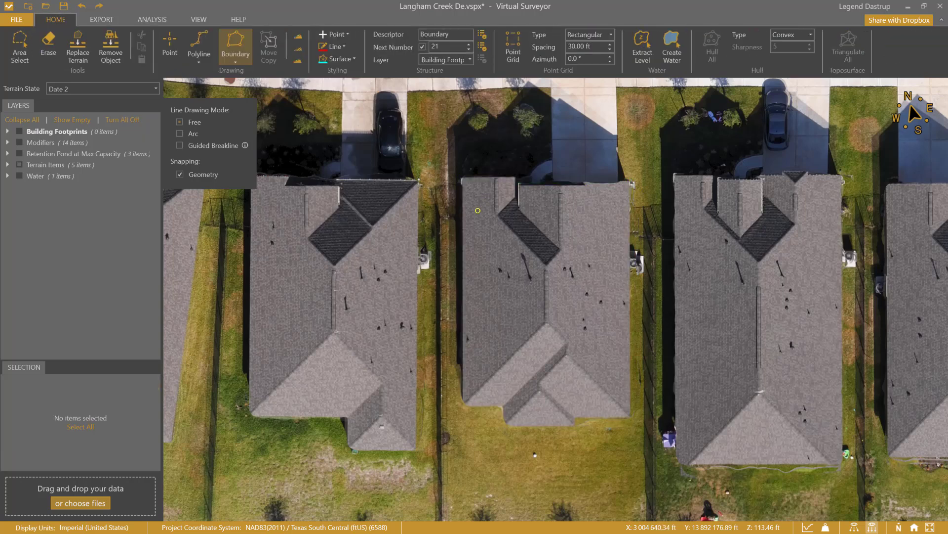
Draw a diagonal-first rectangle of about 2,464 ft² around the middle house's roof, aligned with its northern edge, as the building footprint
{"action": "left_click", "coordinate": [235, 62]}
{"action": "left_click", "coordinate": [252, 98]}
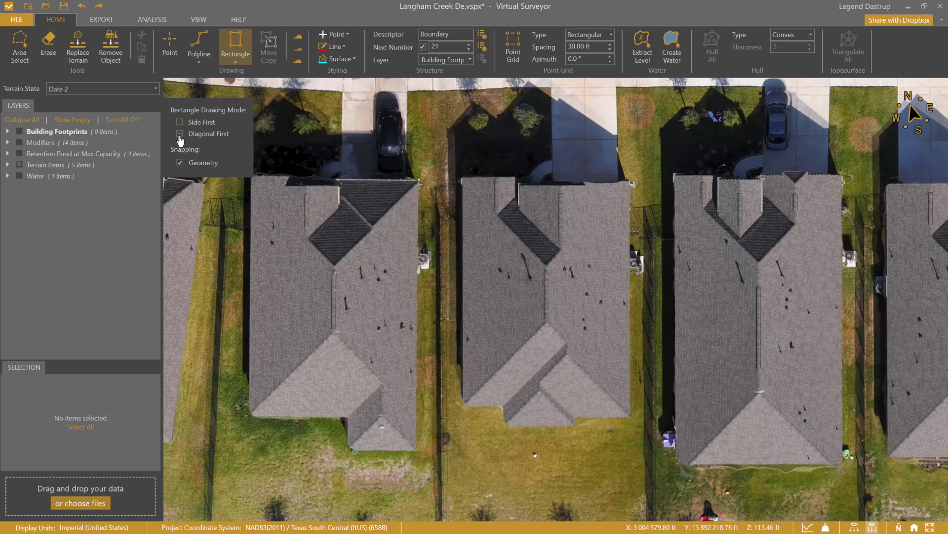
{"action": "left_click", "coordinate": [462, 178]}
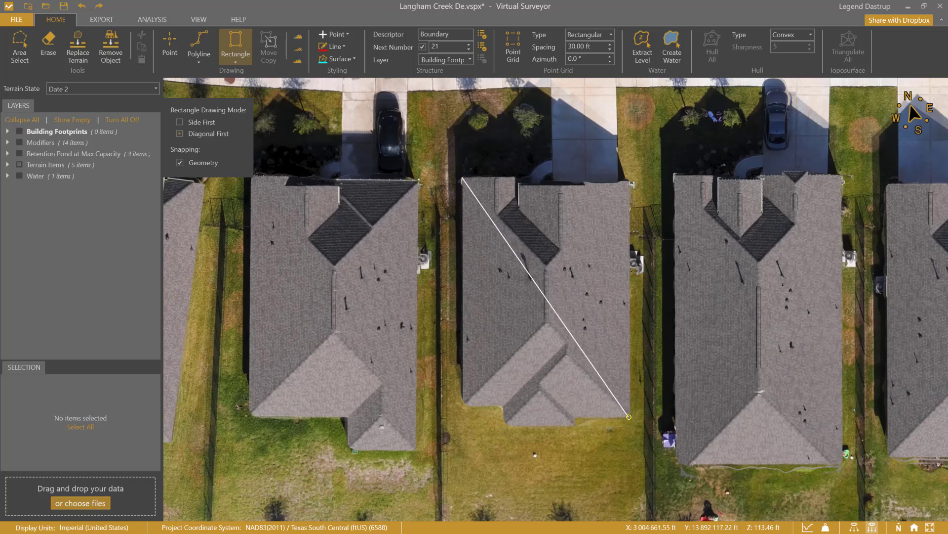
{"action": "left_click", "coordinate": [629, 417]}
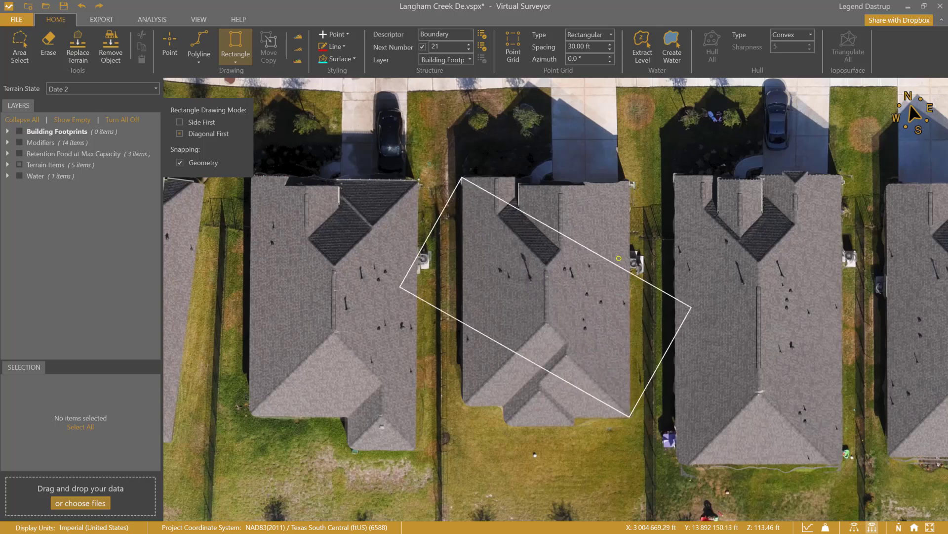
{"action": "left_click", "coordinate": [624, 228]}
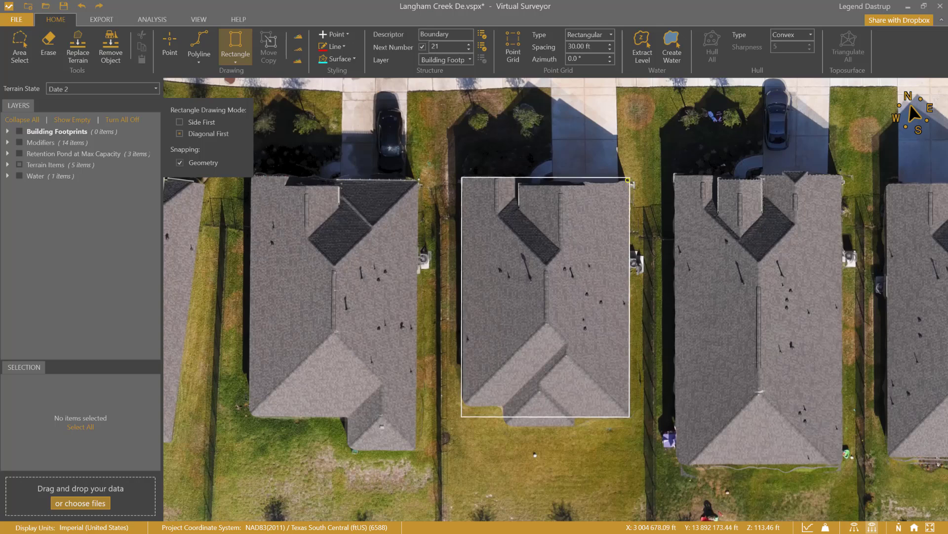
{"action": "left_click", "coordinate": [628, 179]}
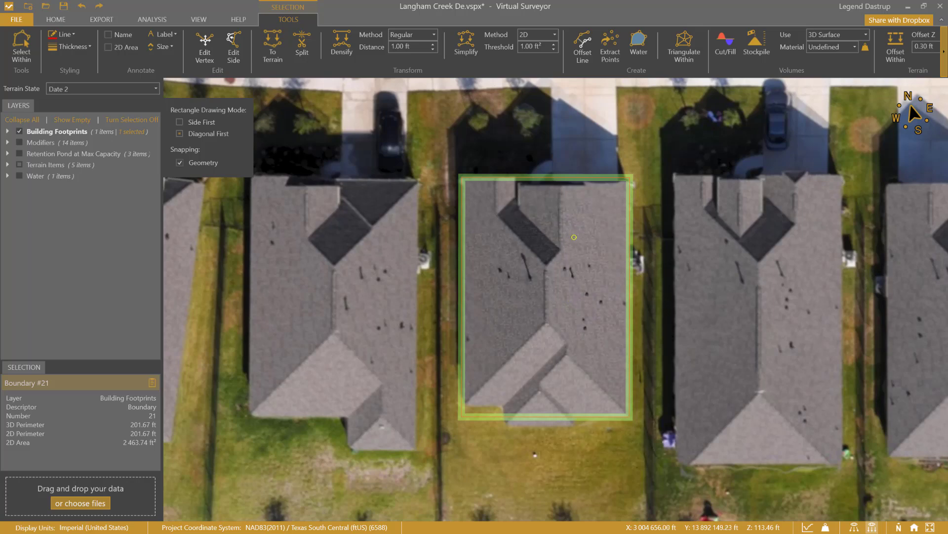
Add a vertex on the footprint's north edge at the roof step and shift the edge's eastern part inward to the roof line
{"action": "right_click", "coordinate": [539, 182]}
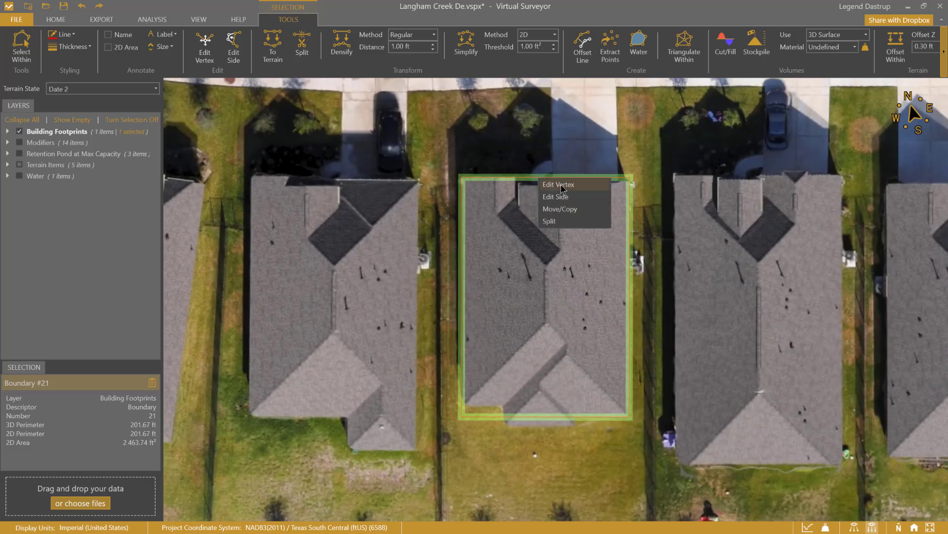
{"action": "left_click", "coordinate": [561, 188]}
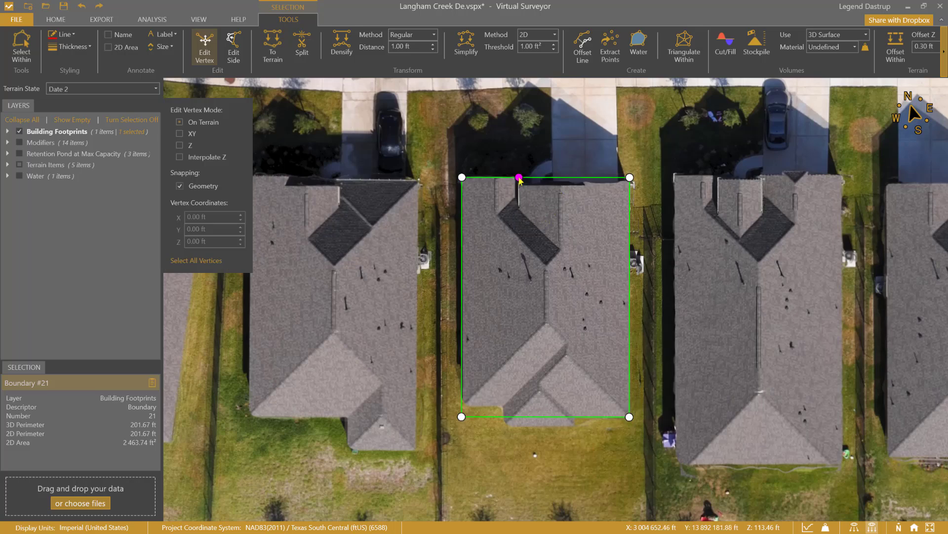
{"action": "key", "text": "Escape"}
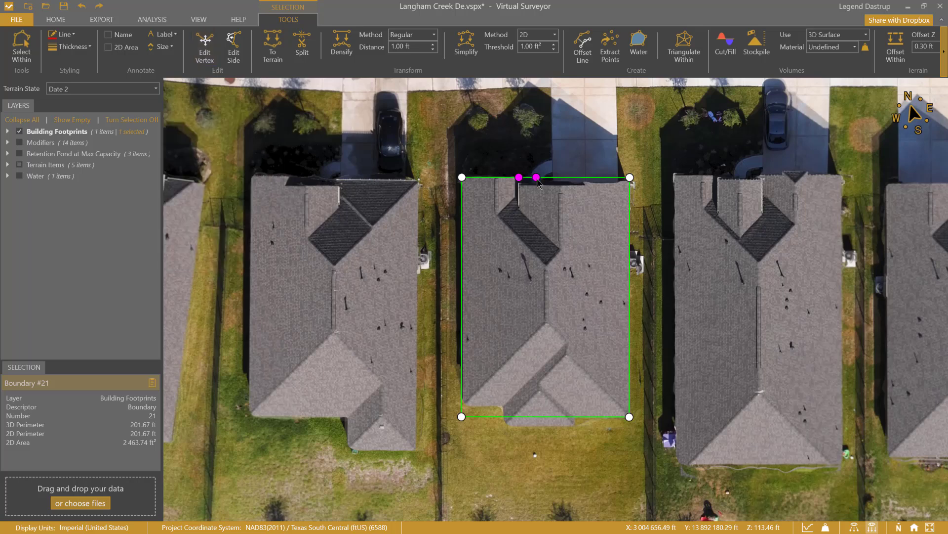
{"action": "right_click", "coordinate": [549, 179]}
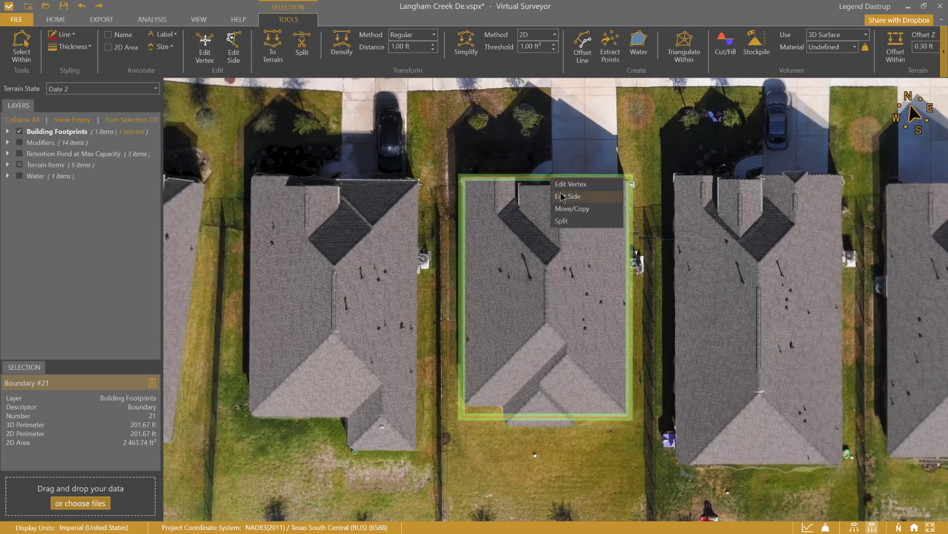
{"action": "left_click", "coordinate": [560, 195]}
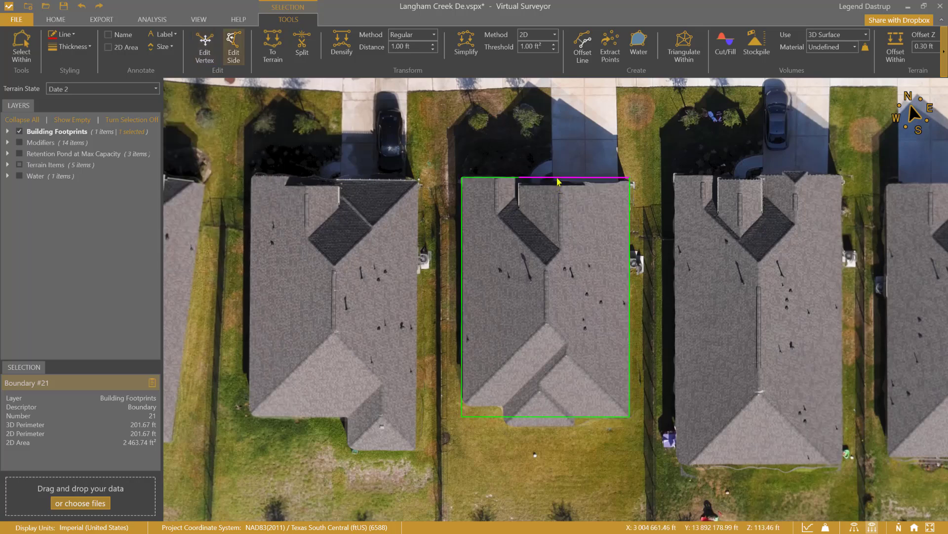
{"action": "left_click_drag", "start_coordinate": [557, 178], "coordinate": [558, 183]}
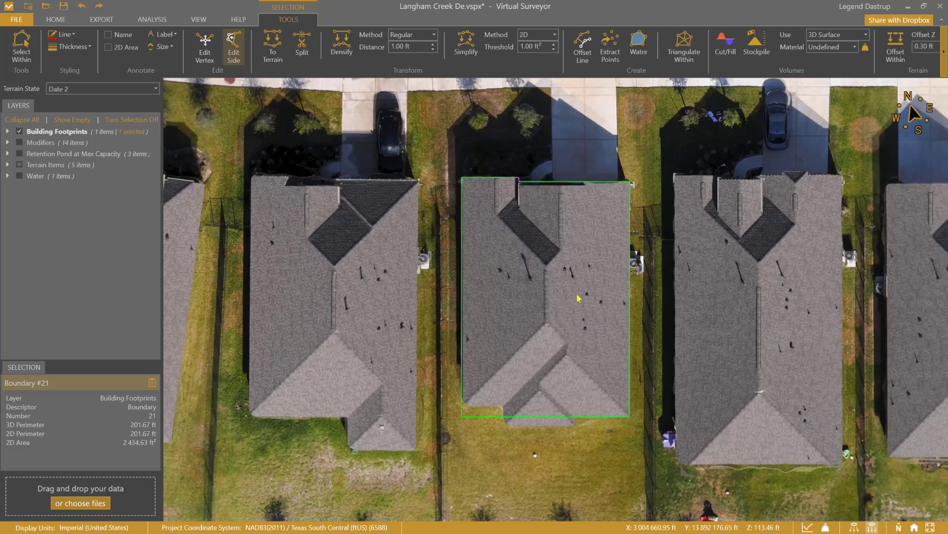
Add two vertices on the footprint's south edge, at the eastern and western corners of the protruding gable
{"action": "right_click", "coordinate": [588, 418]}
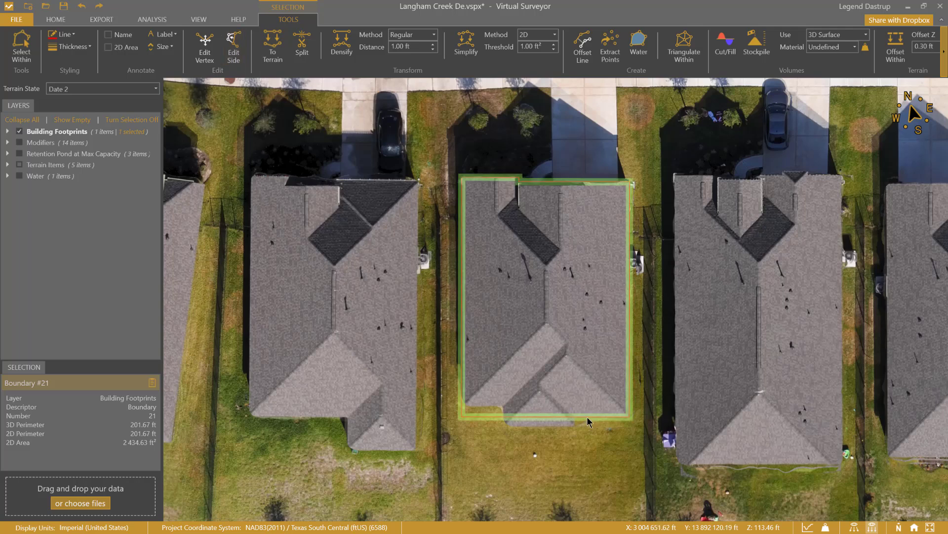
{"action": "right_click", "coordinate": [587, 418]}
{"action": "left_click", "coordinate": [605, 427]}
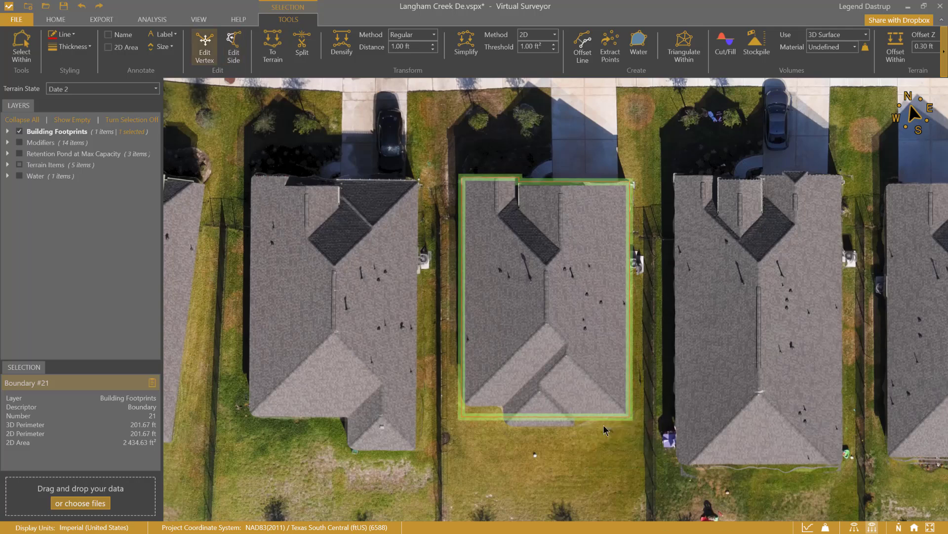
{"action": "left_click", "coordinate": [575, 417]}
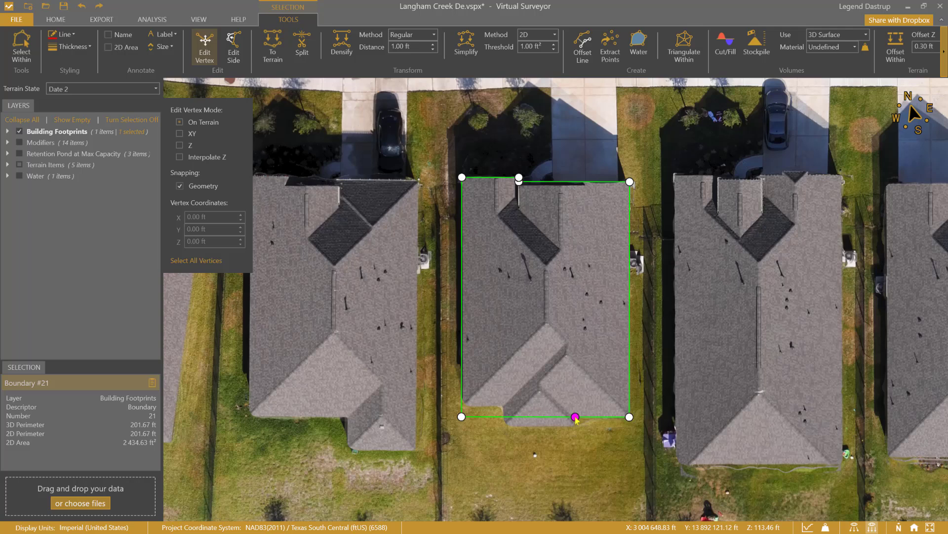
{"action": "left_click", "coordinate": [503, 416]}
{"action": "left_click", "coordinate": [503, 416]}
{"action": "right_click", "coordinate": [556, 396]}
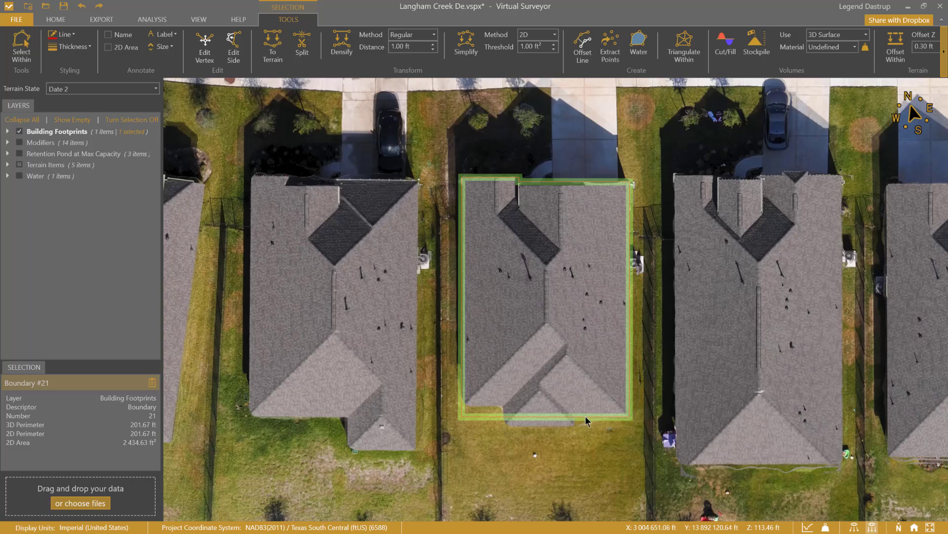
Move the south edge's middle segment outward to the gable's eave and its western segment inward to the roof edge
{"action": "right_click", "coordinate": [585, 416]}
{"action": "left_click", "coordinate": [598, 435]}
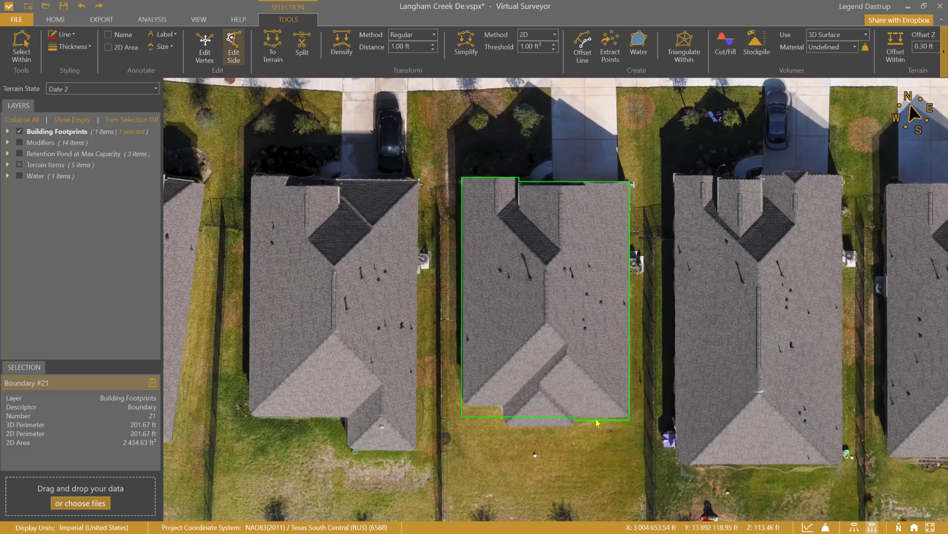
{"action": "left_click_drag", "start_coordinate": [556, 418], "coordinate": [555, 426]}
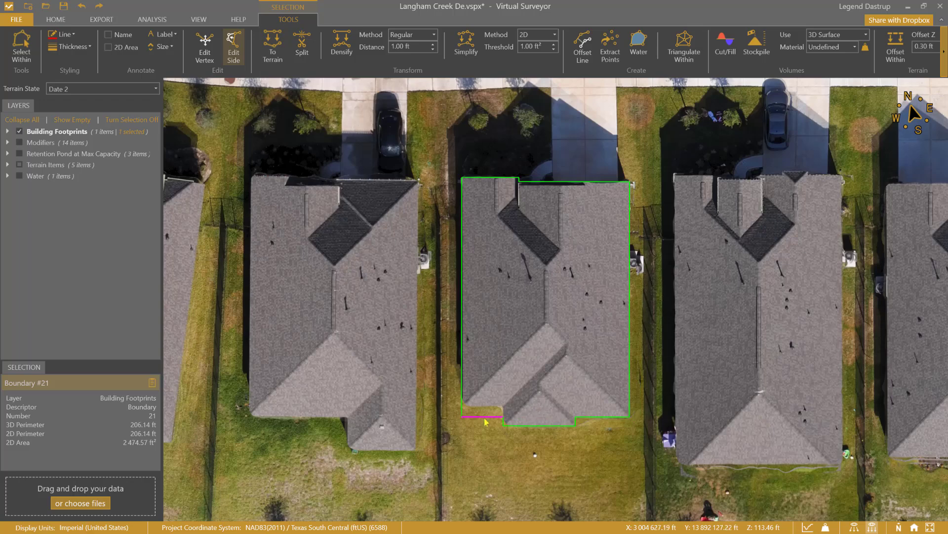
{"action": "left_click_drag", "start_coordinate": [483, 417], "coordinate": [483, 408]}
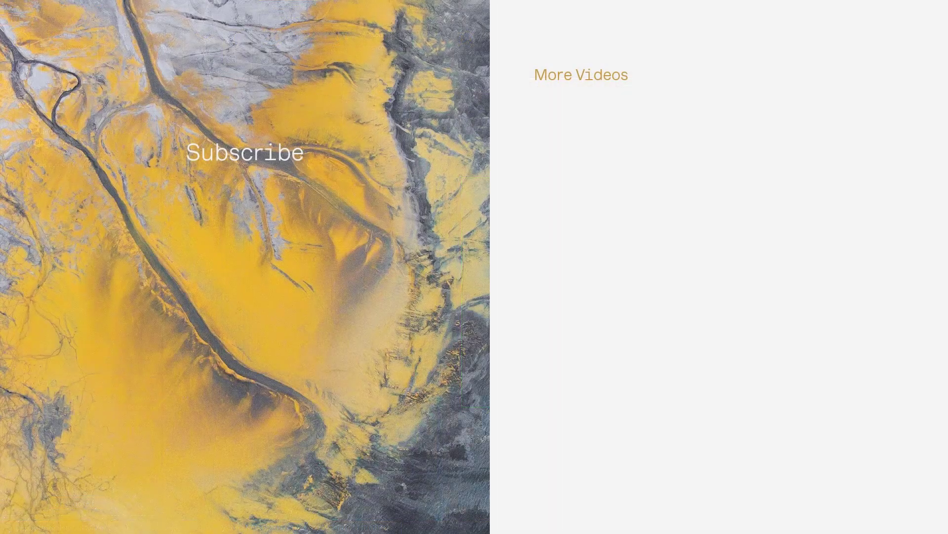